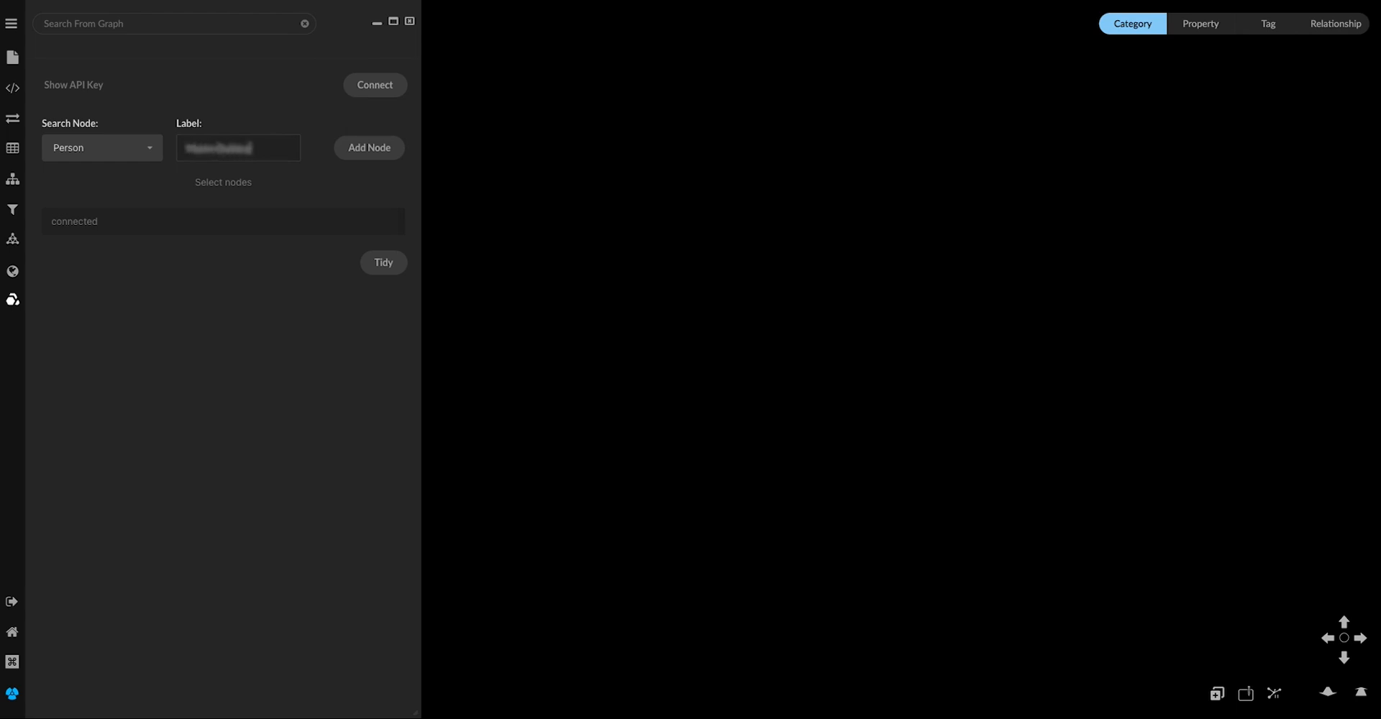
- Add two Person nodes labelled with the two subjects' full names and space them apart on the graph
left_click(382, 148)
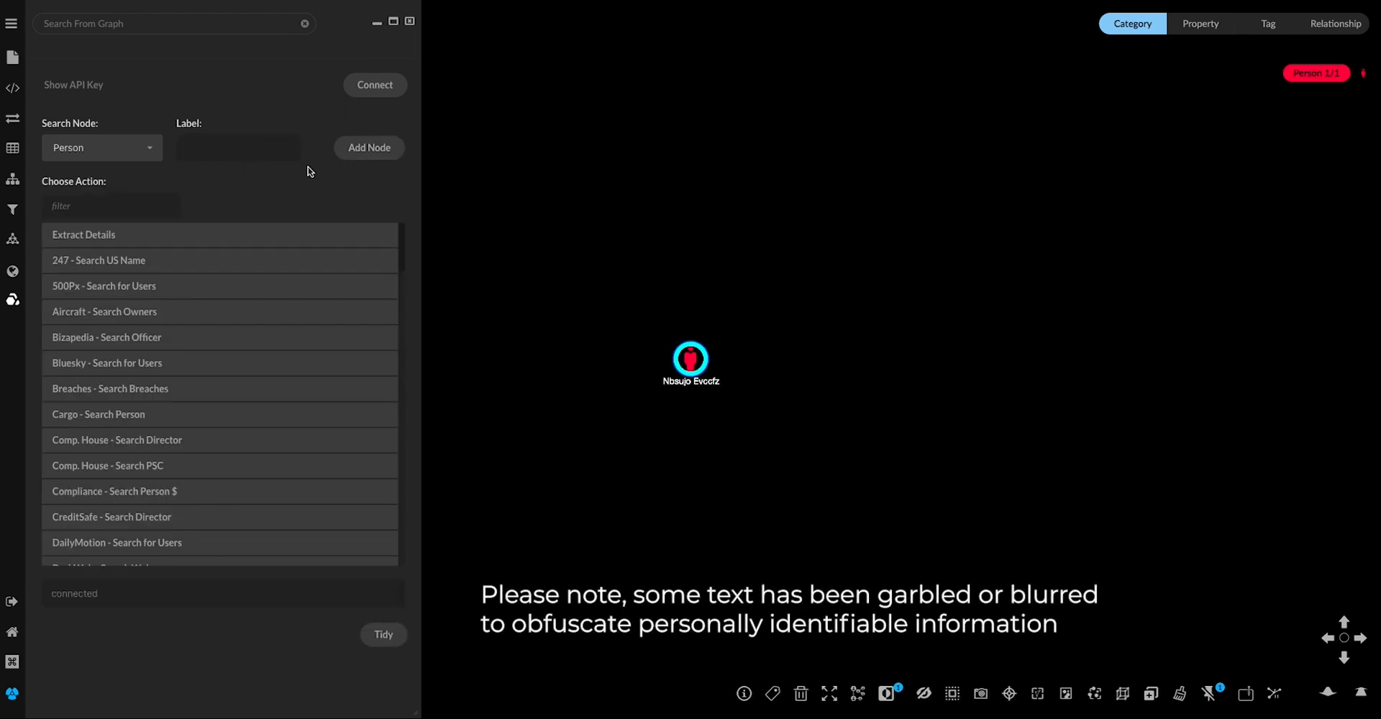
left_click(257, 149)
type("a")
left_click(356, 151)
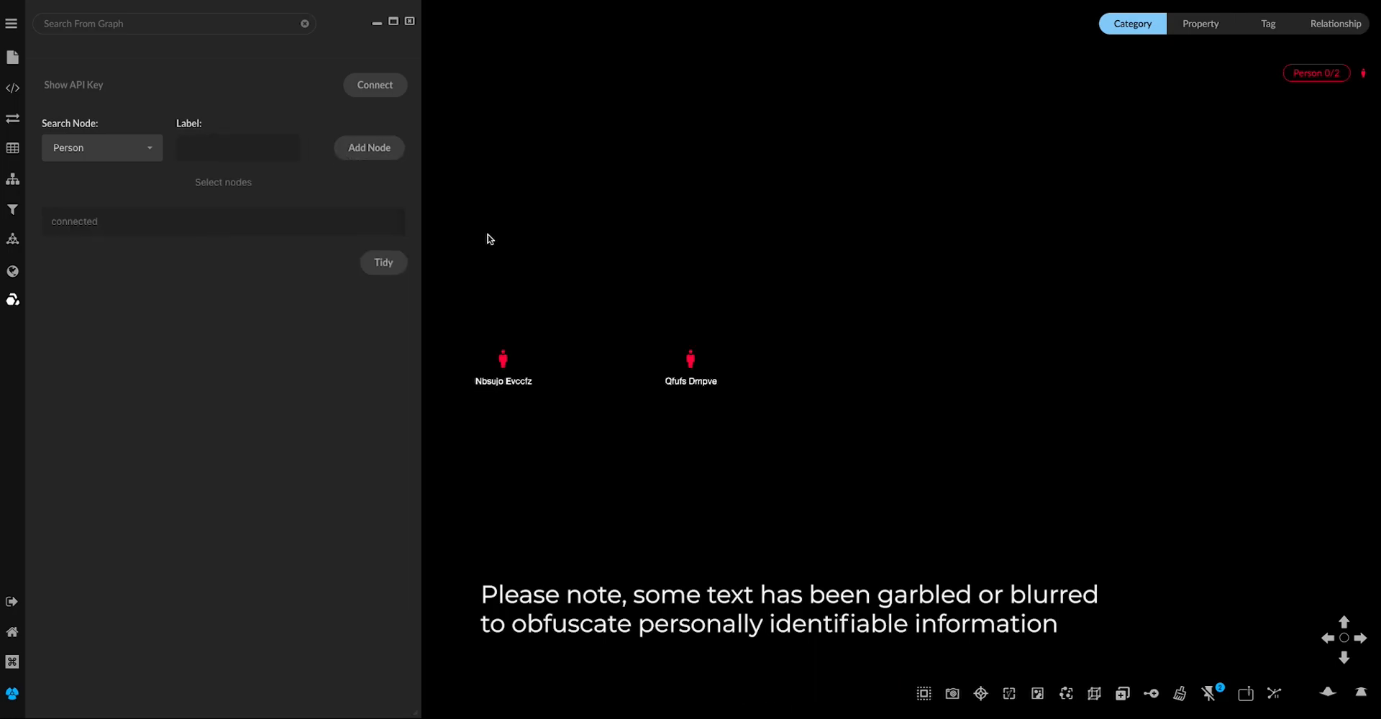
left_click_drag(441, 325, 666, 207)
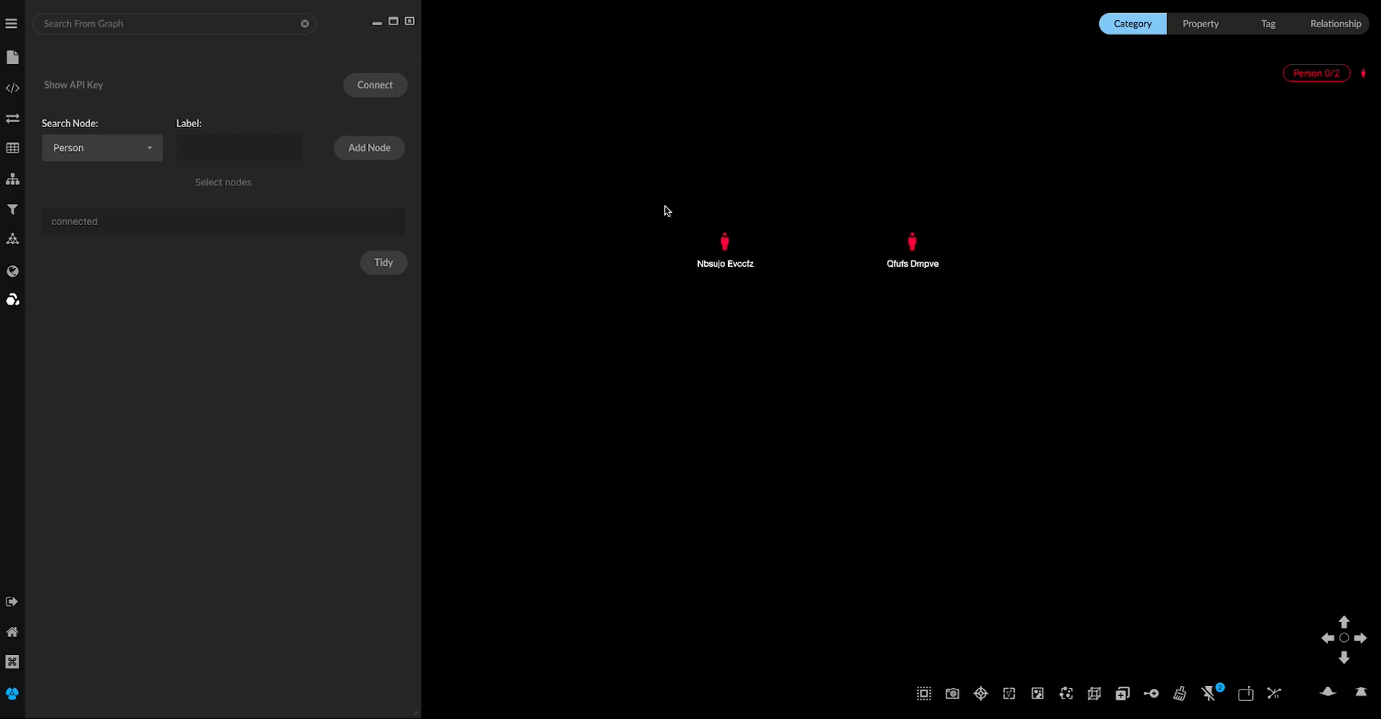
left_click_drag(726, 249, 572, 243)
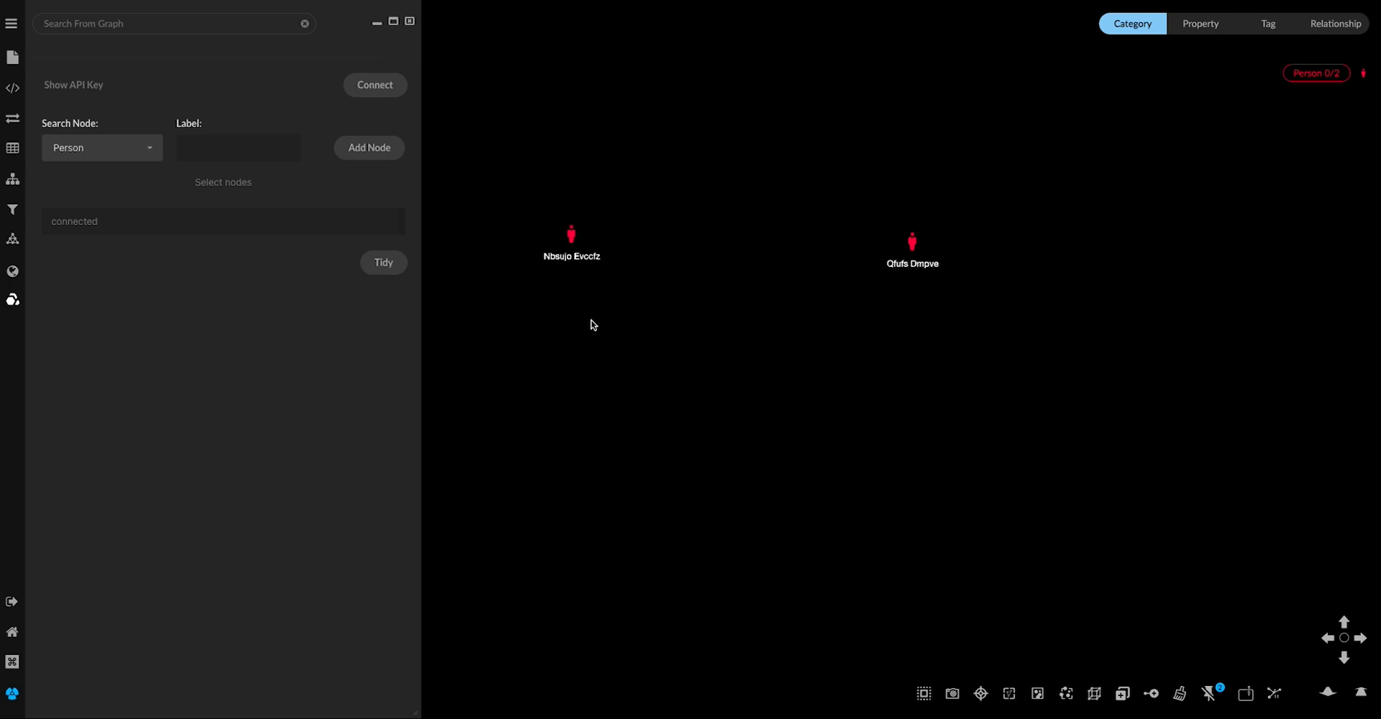
- Run Comp. House - Search Director on the first person and explode the resulting officer collection into individual nodes
left_click(574, 238)
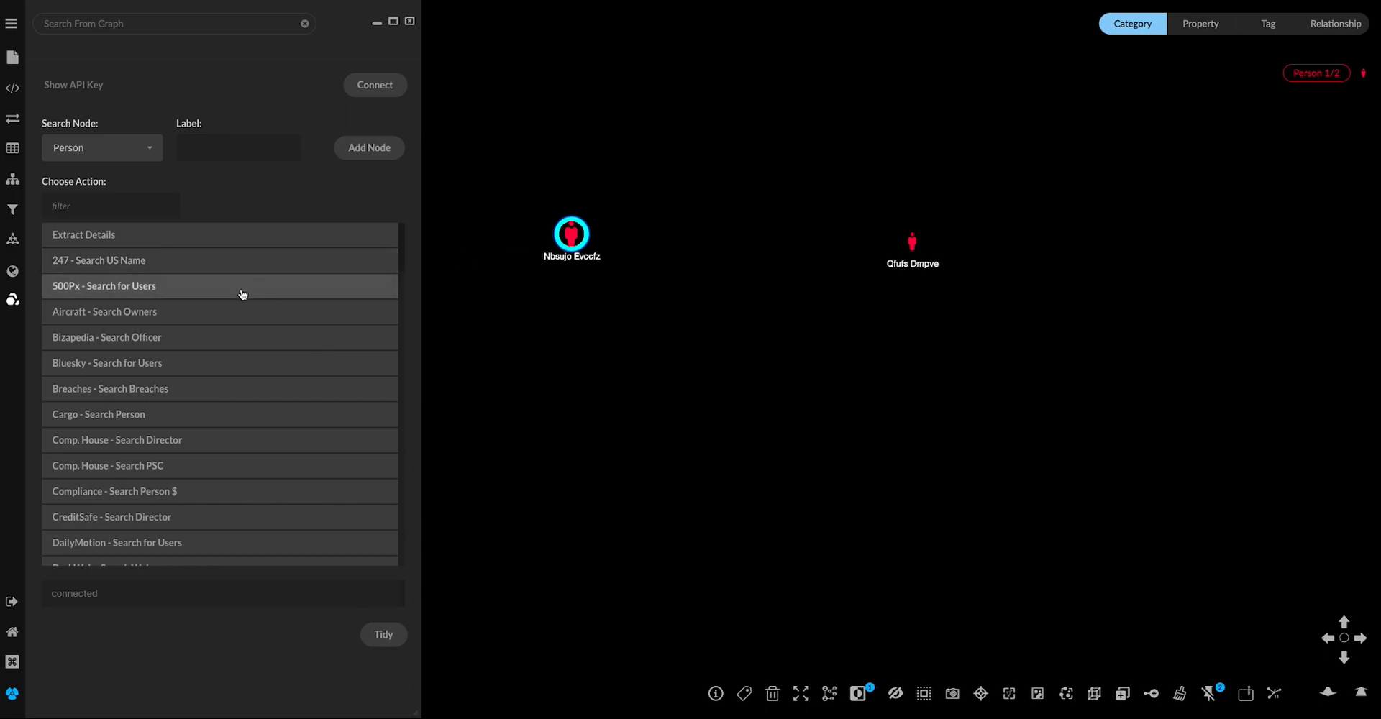
left_click(238, 437)
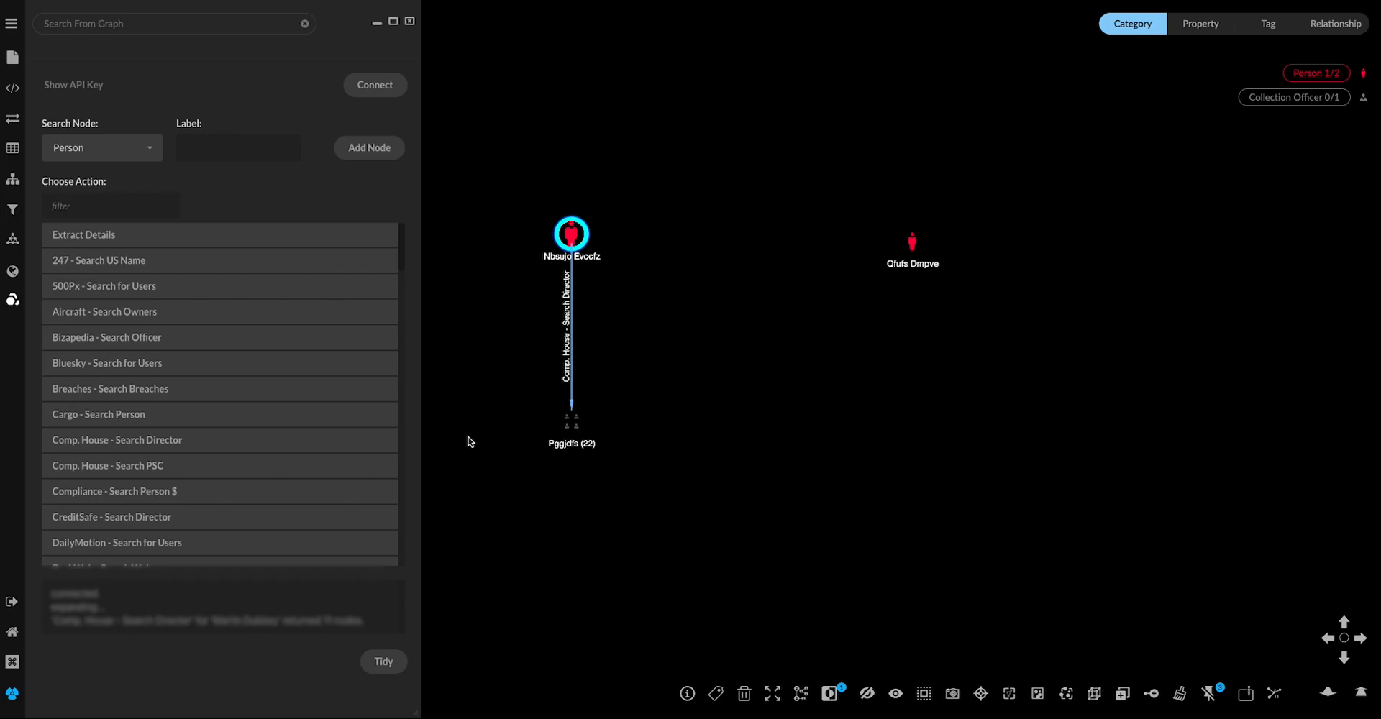
left_click(581, 430)
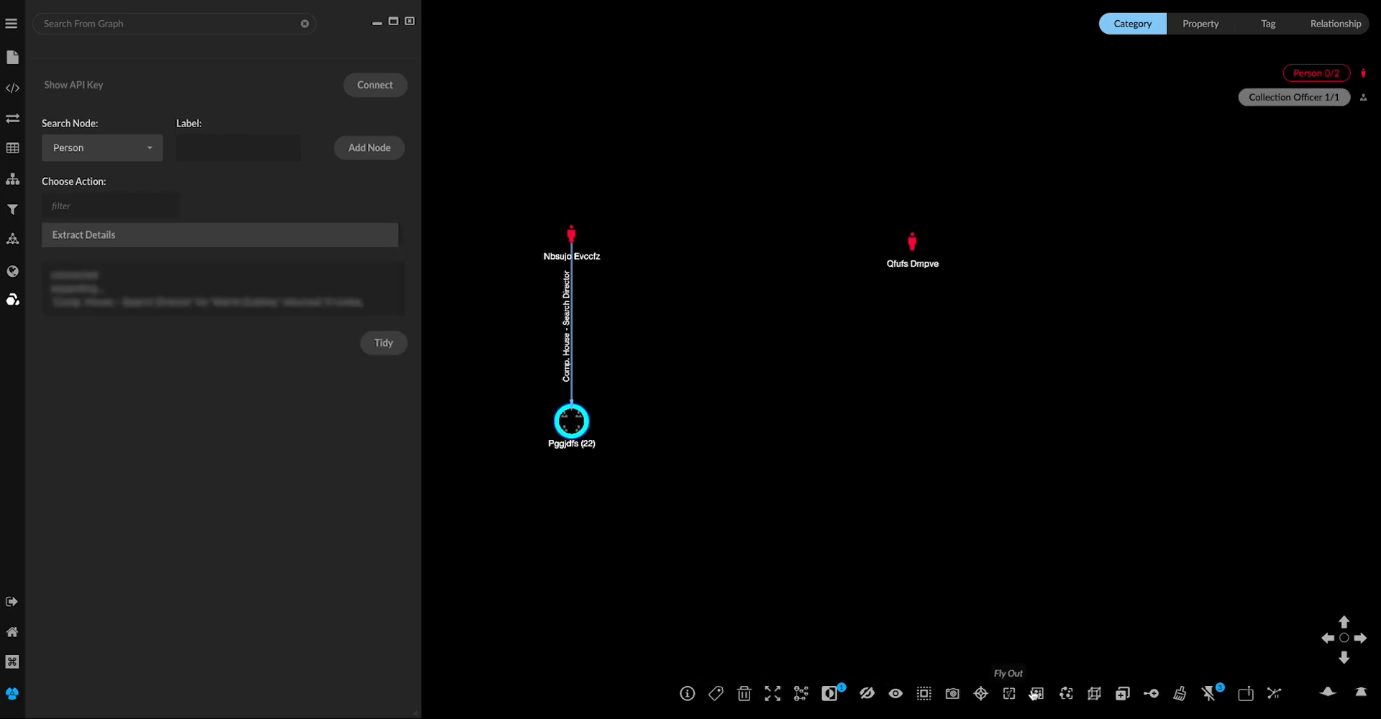
left_click(1065, 697)
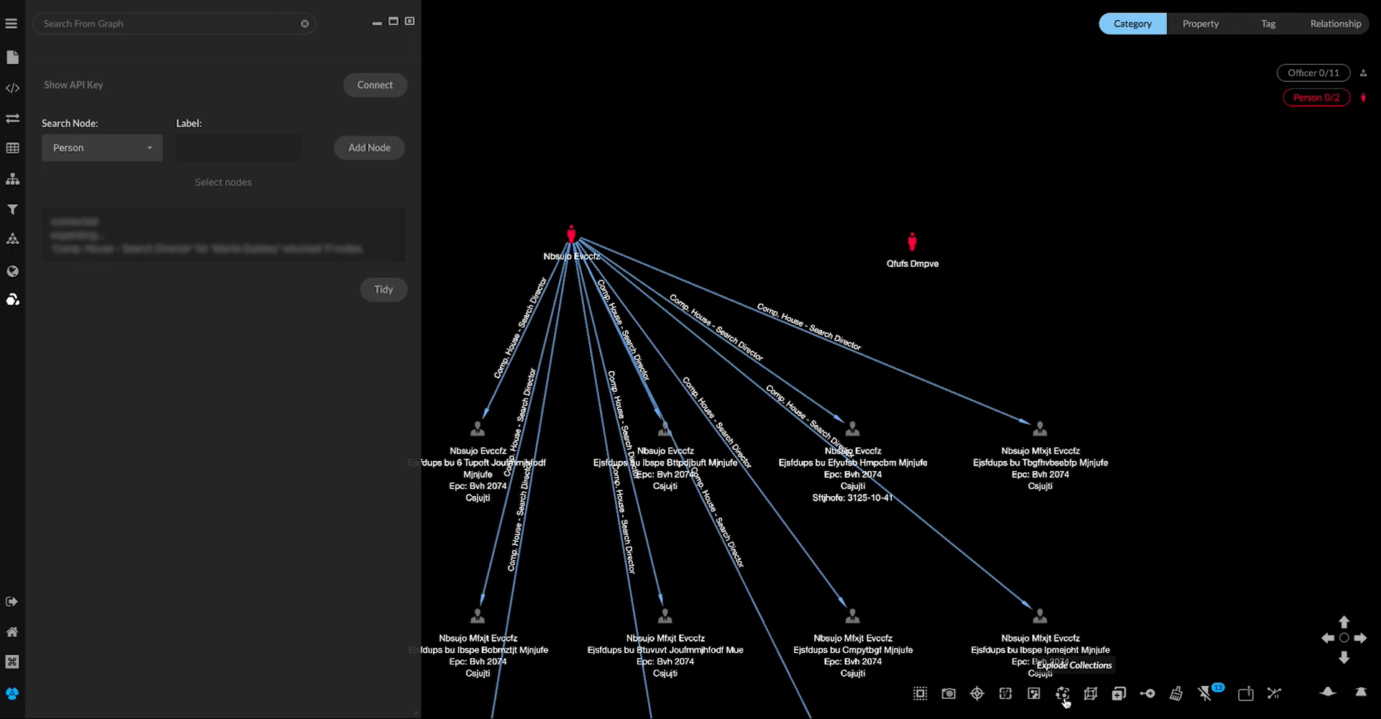
- Run Comp. House - Get Company on all of the first person's officer nodes and move the second person farther away
scroll(1091, 563, "down", 1)
left_click_drag(1103, 576, 1034, 437)
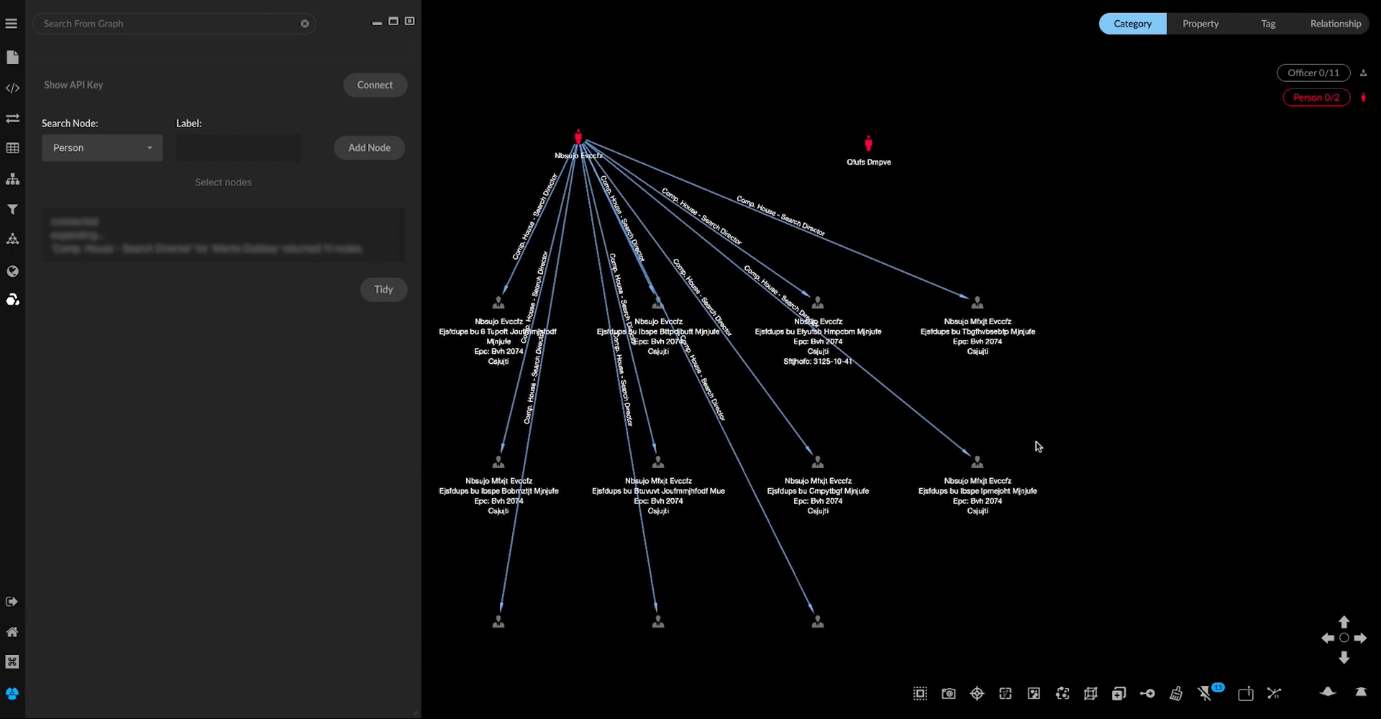
left_click_drag(1106, 592, 1124, 522)
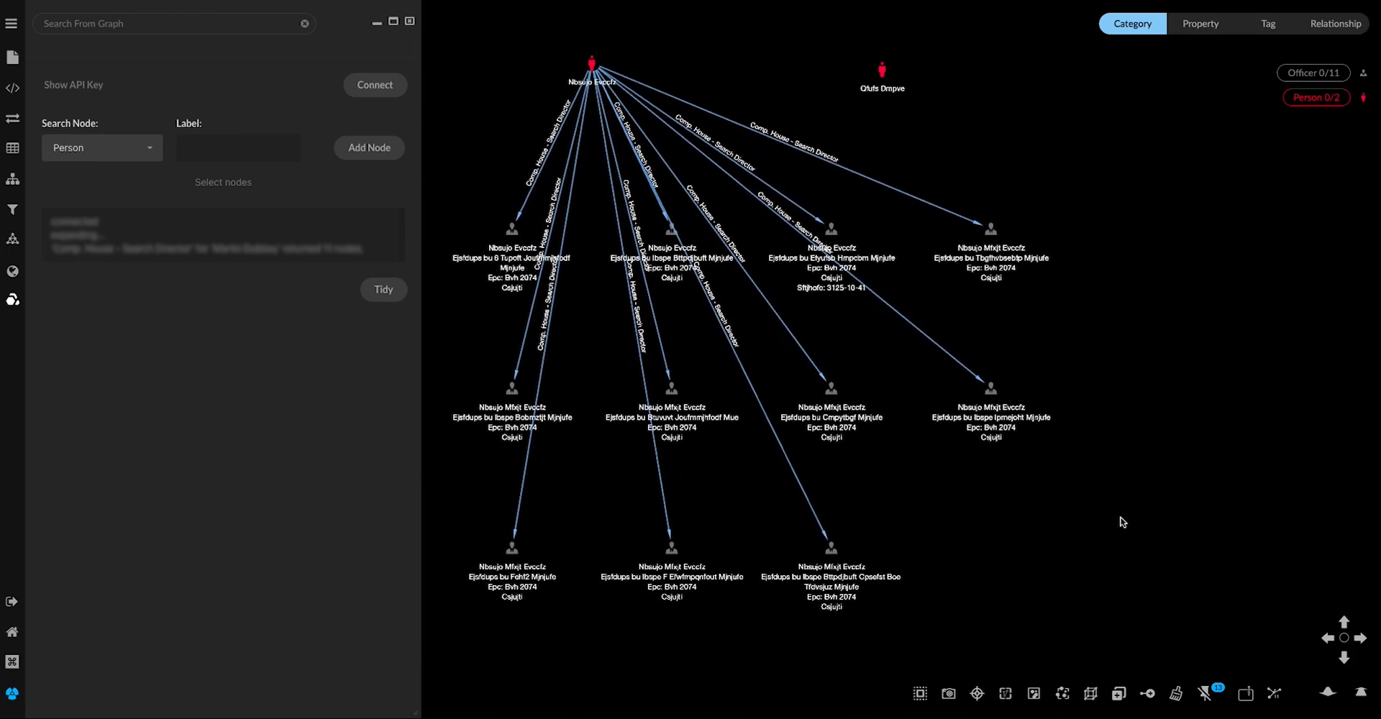
left_click_drag(445, 225, 1072, 617)
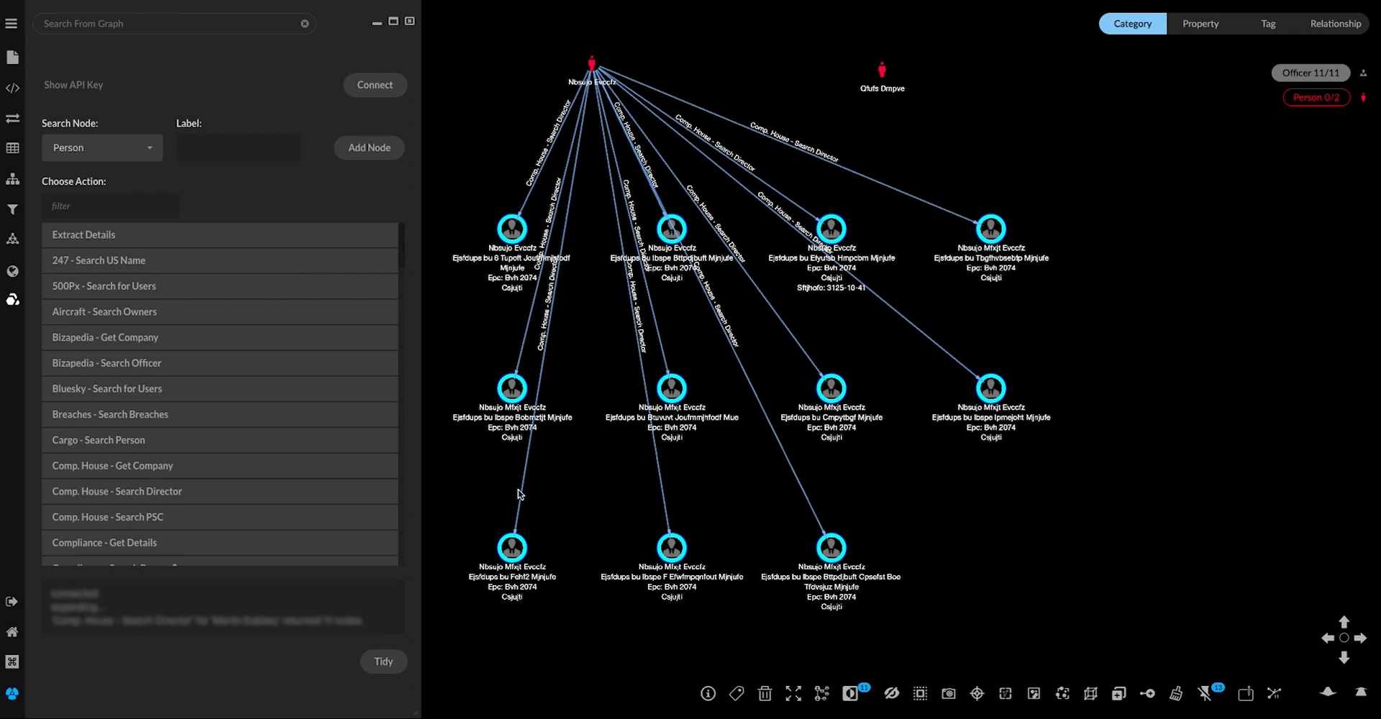
left_click(220, 475)
left_click_drag(436, 505, 445, 328)
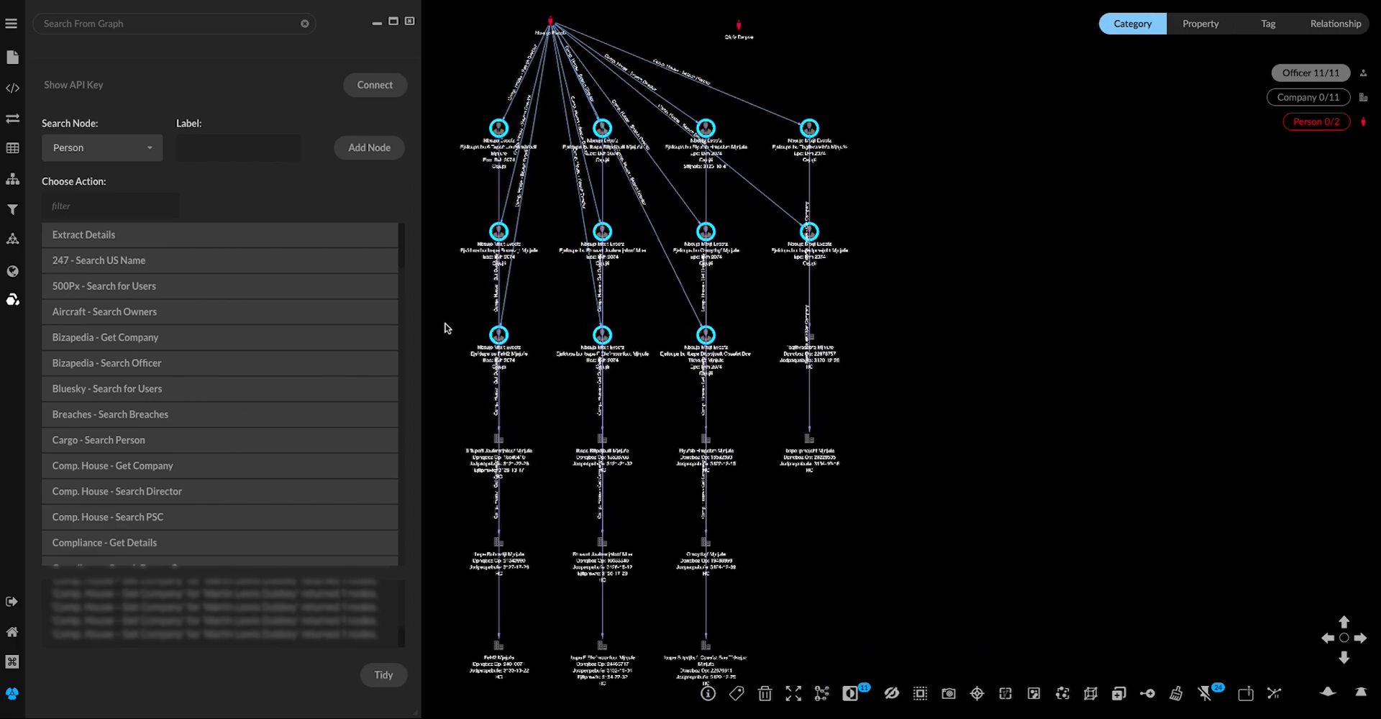
left_click_drag(740, 26, 1010, 43)
- Merge the first person's selected officer nodes into one, using the Officer category with no property chosen
left_click(12, 124)
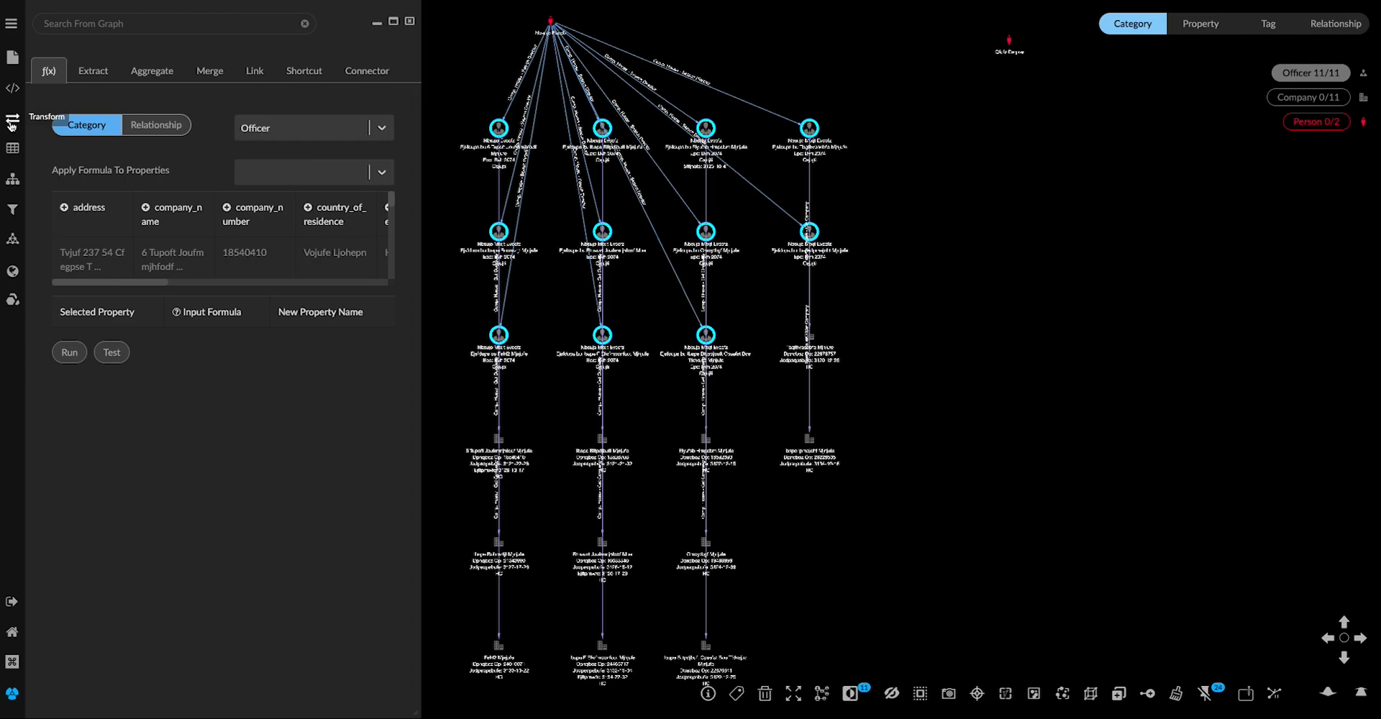
left_click(209, 79)
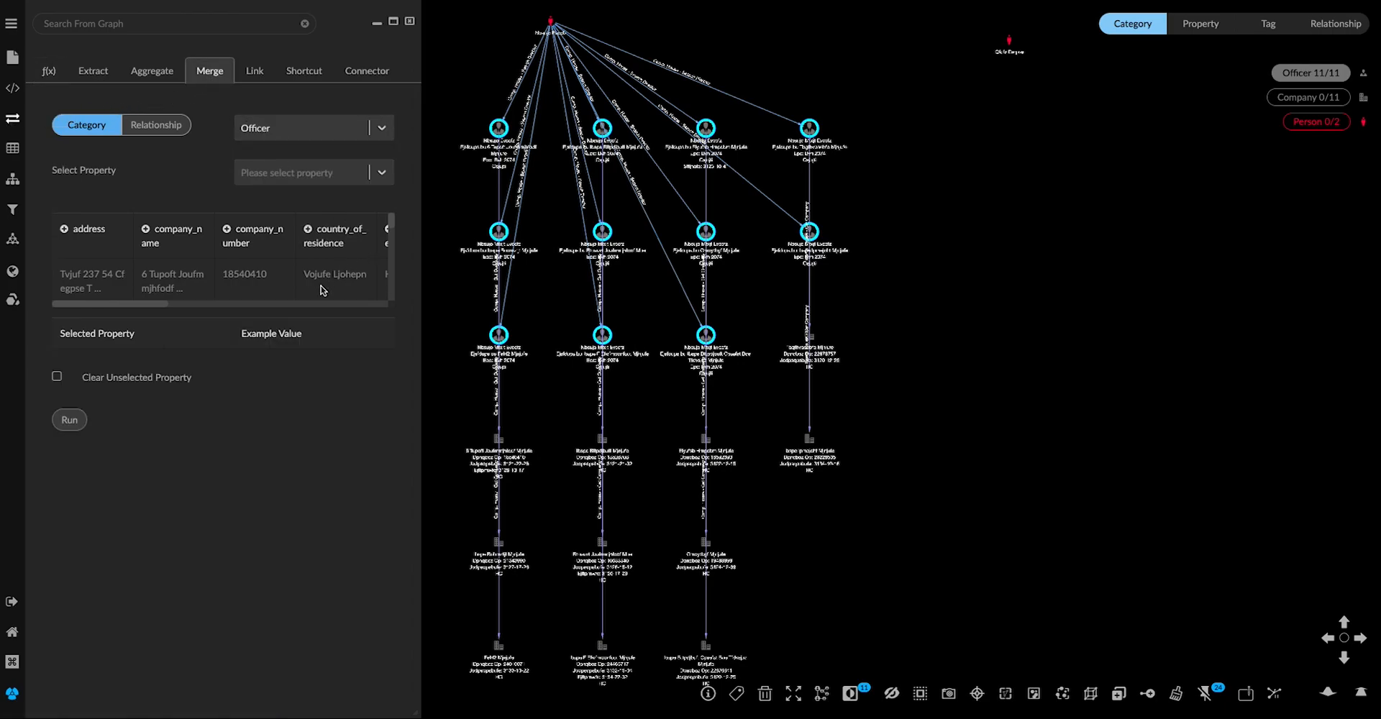
left_click(70, 425)
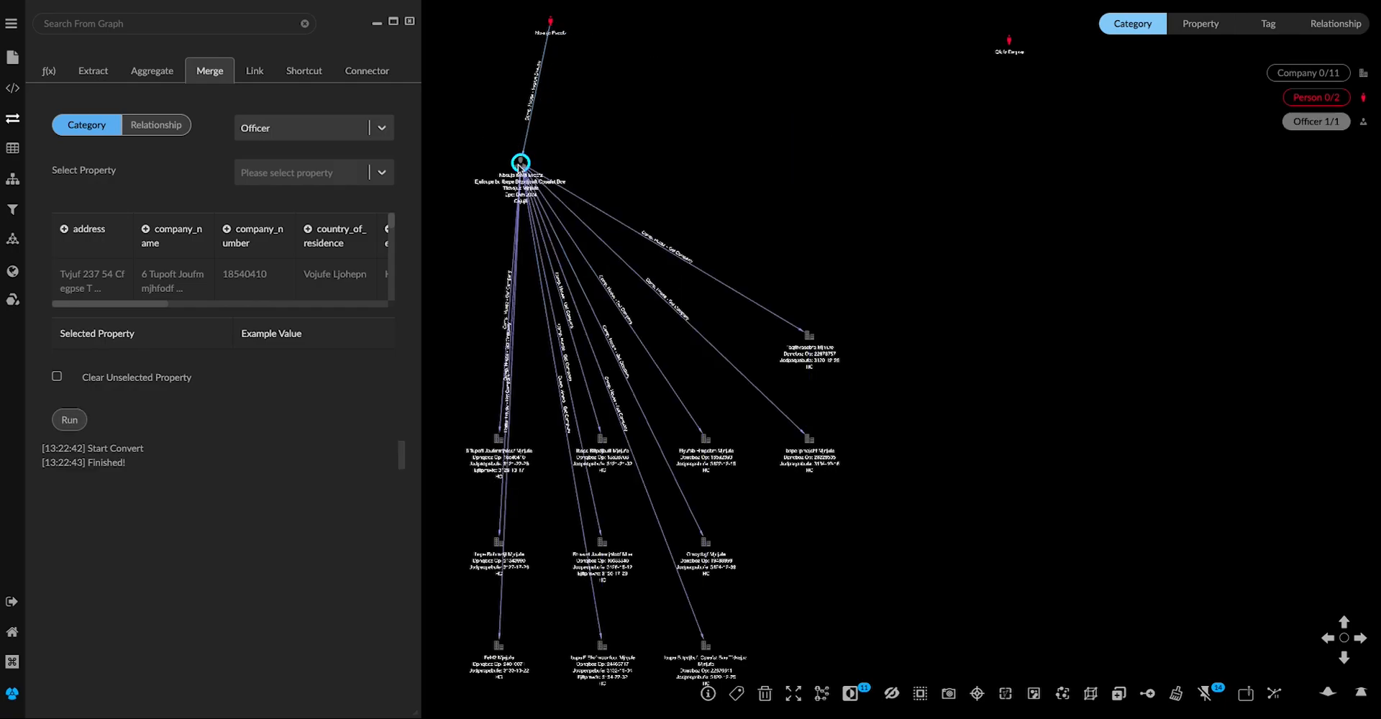
scroll(519, 165, "up", 10)
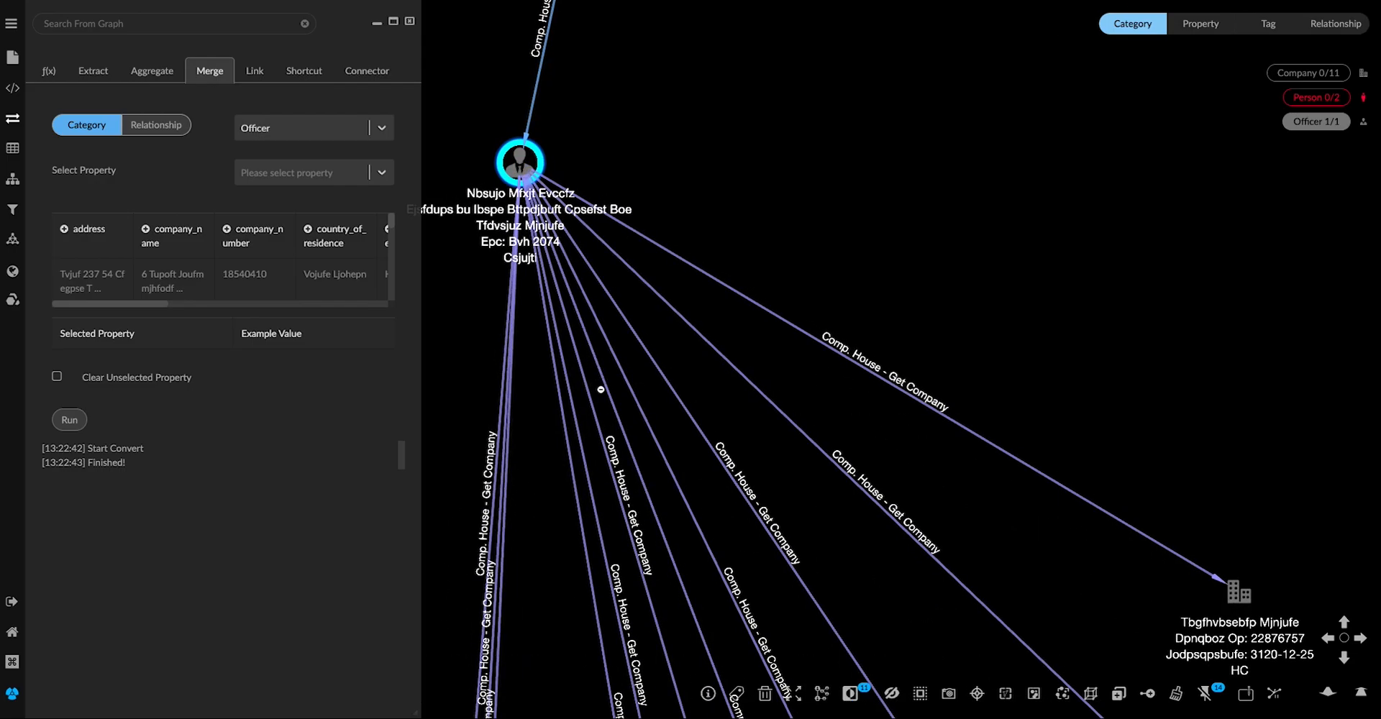
scroll(600, 389, "down", 10)
- Run Comp. House - Search Director on the second person
left_click_drag(975, 427, 962, 355)
left_click_drag(963, 452, 939, 652)
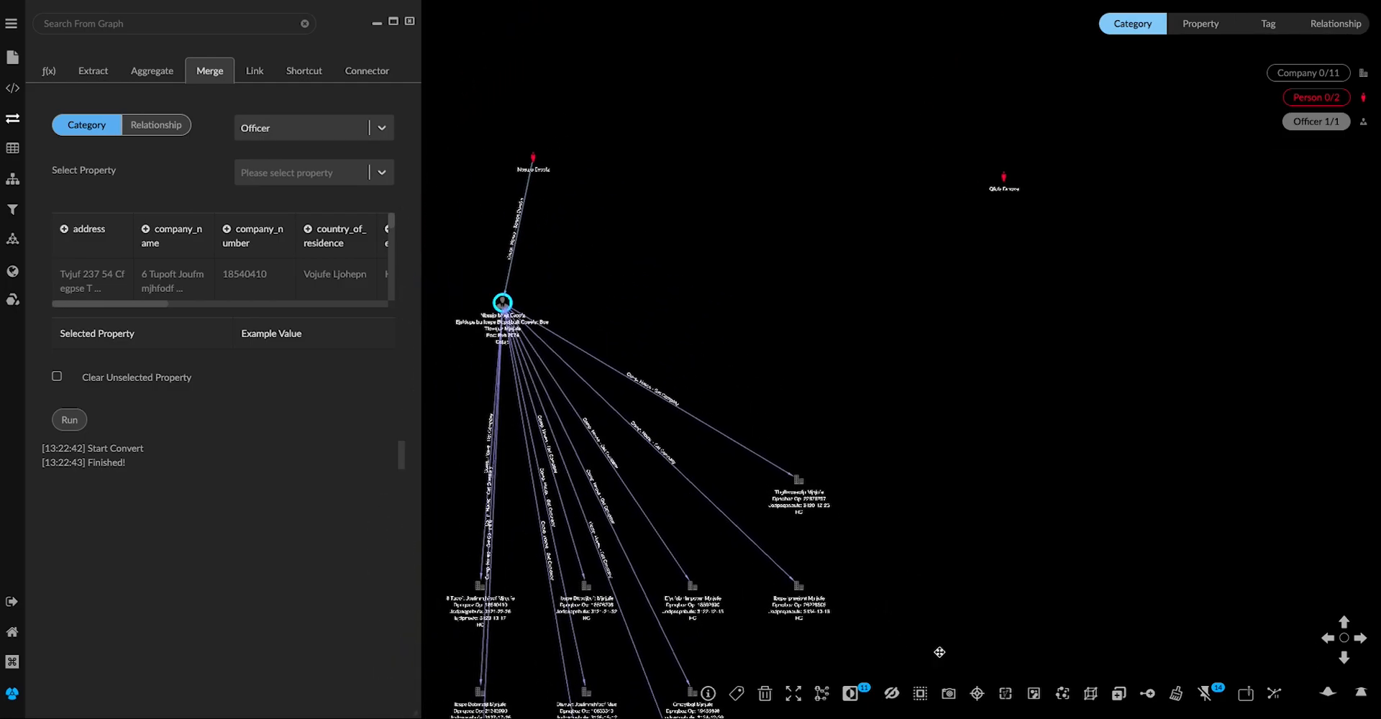
left_click_drag(1038, 259, 1002, 407)
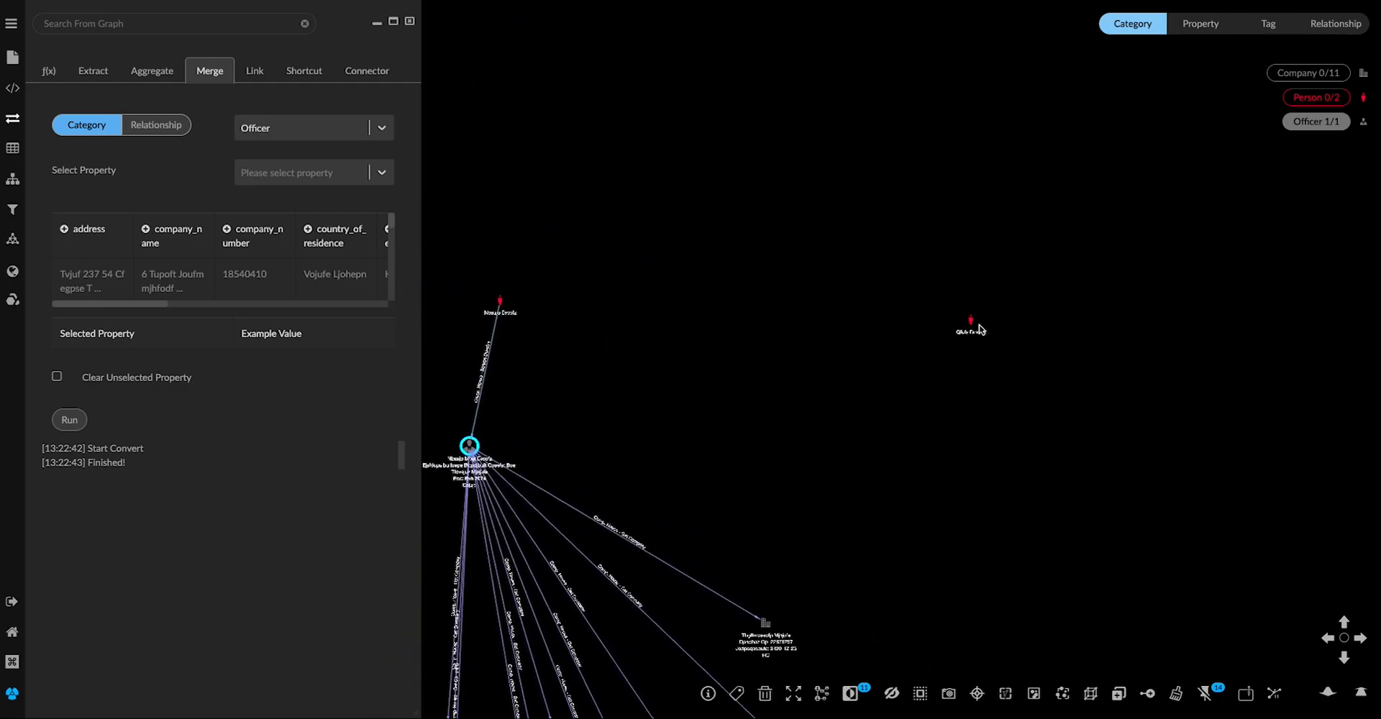
left_click(971, 323)
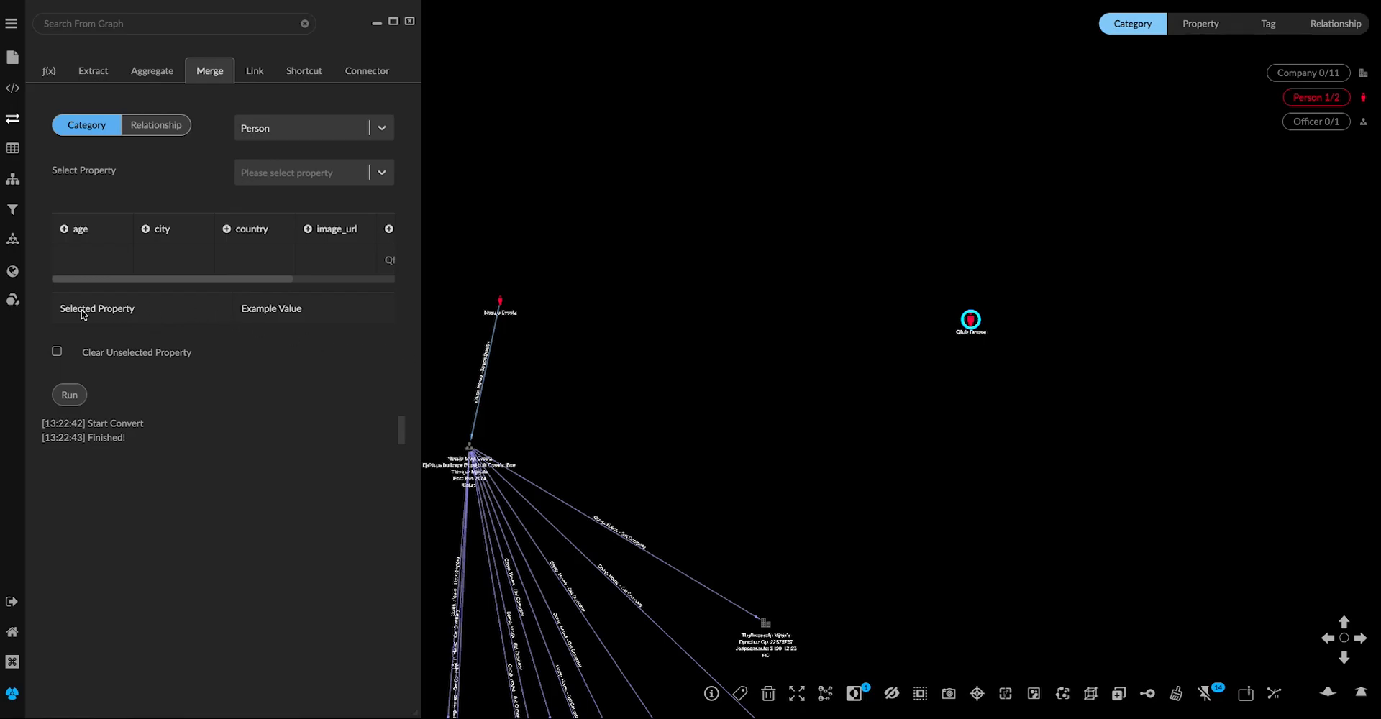
left_click(12, 299)
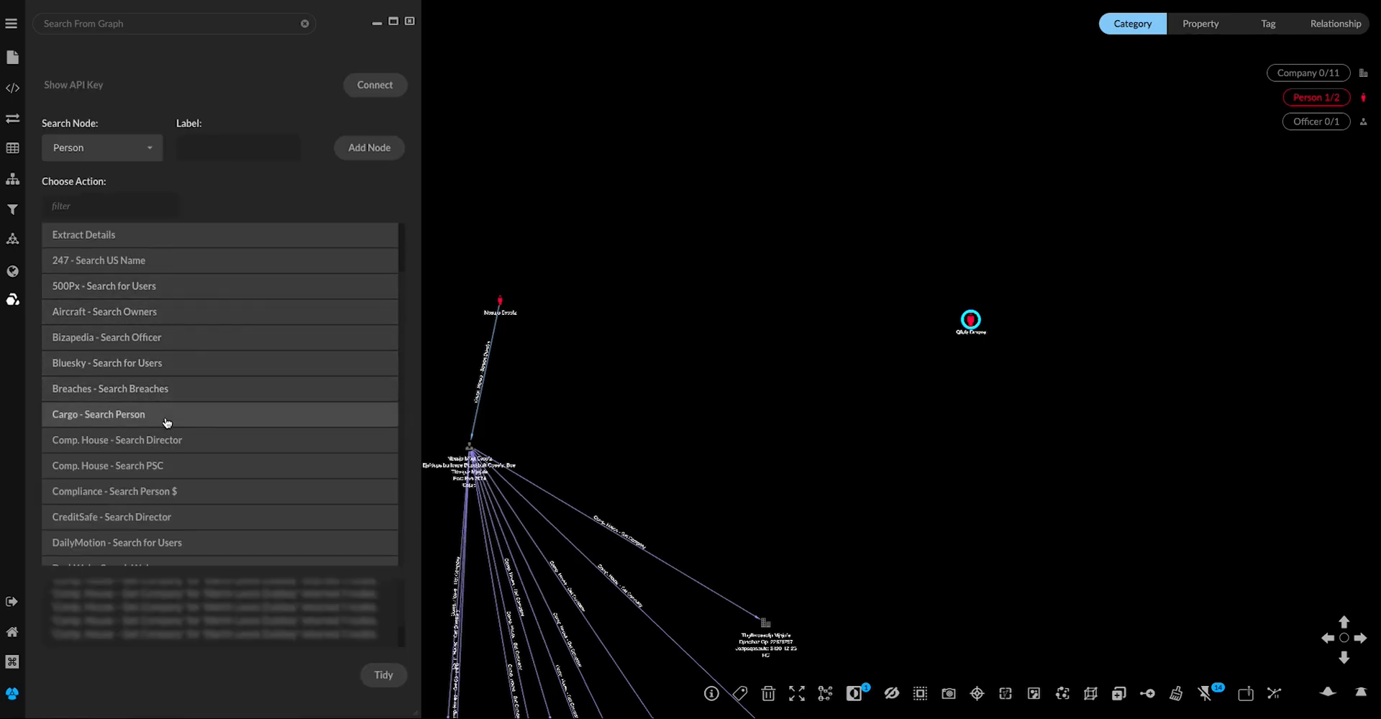
left_click(162, 440)
- Select the second person's four officer nodes and run Comp. House - Get Company on them
left_click_drag(1148, 525, 955, 498)
scroll(756, 498, "up", 3)
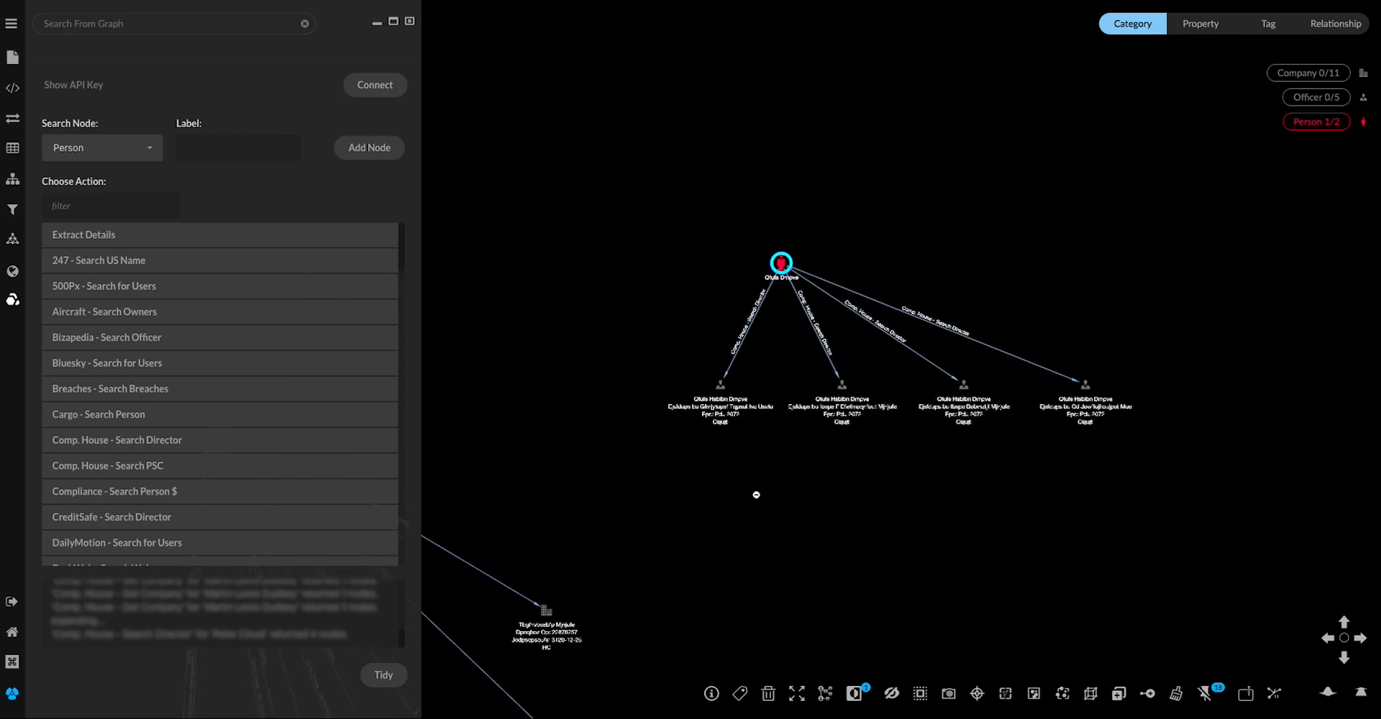
left_click(701, 387)
left_click_drag(644, 365, 1359, 450)
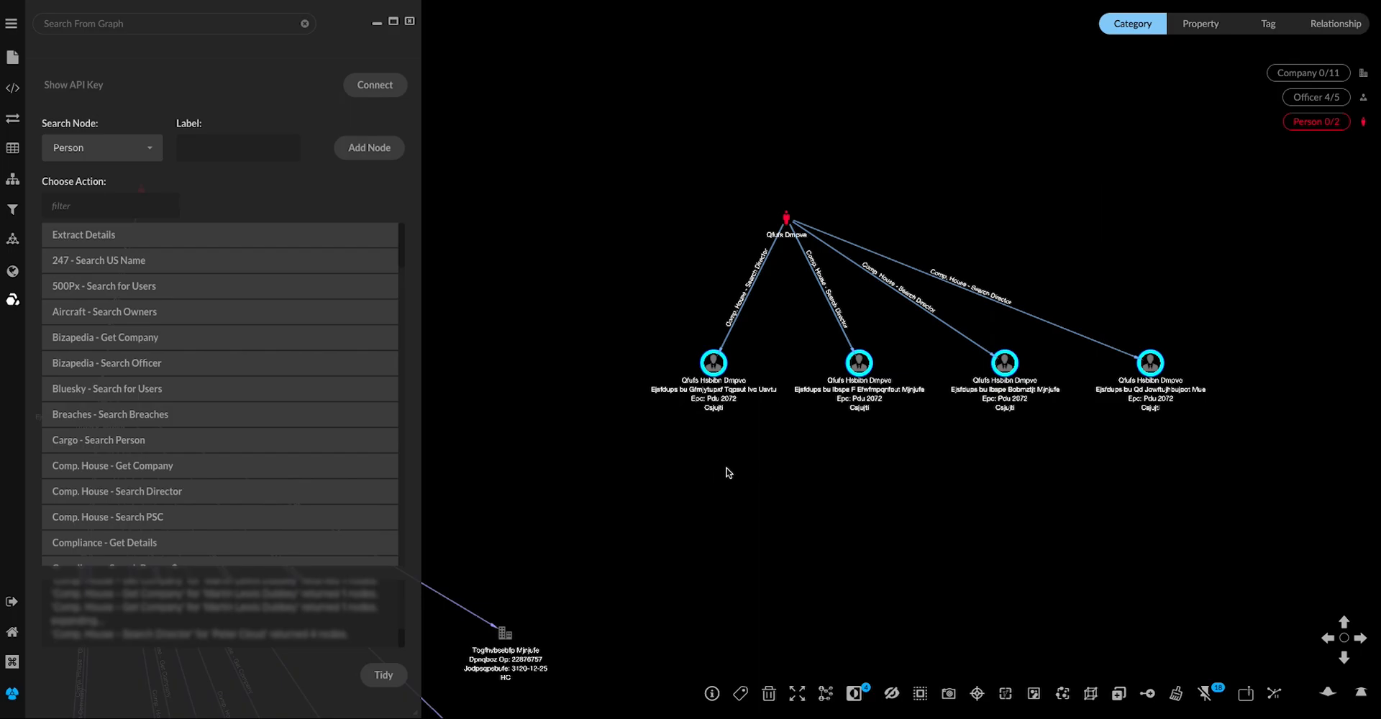
left_click(282, 466)
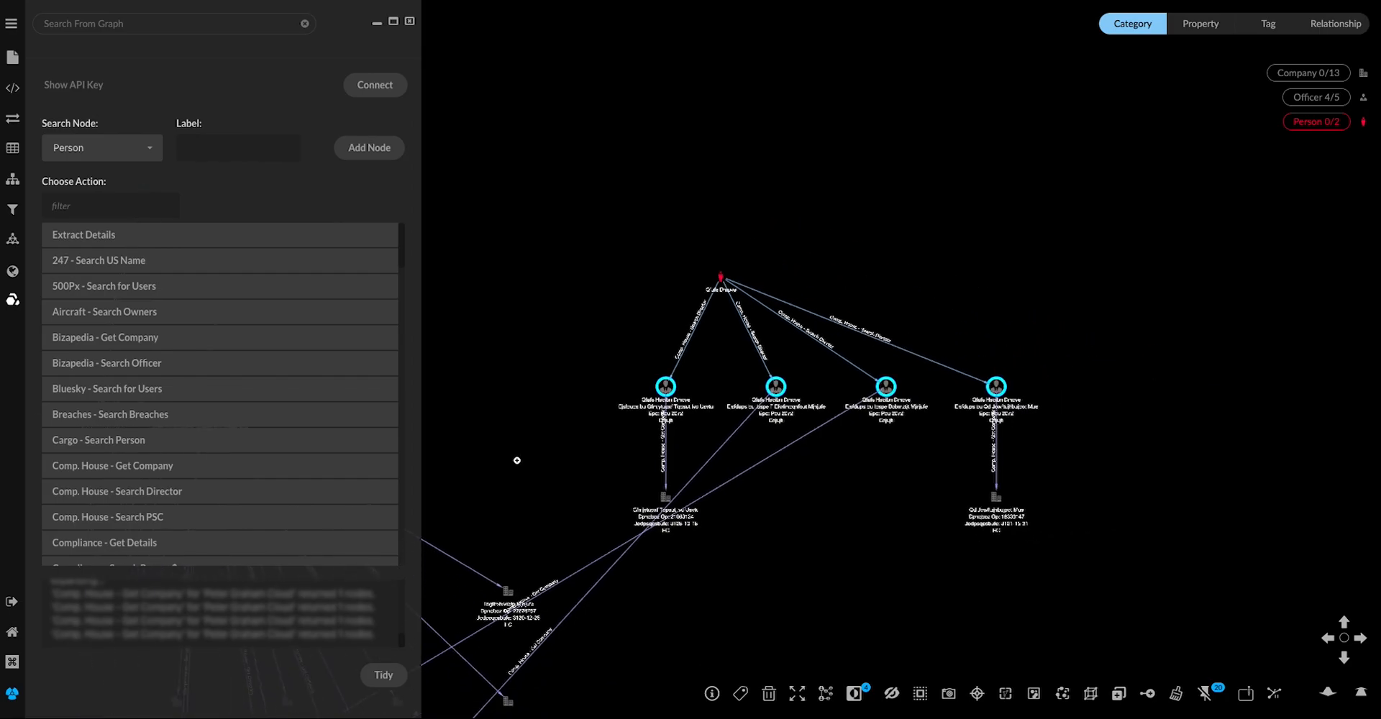
- Merge the second person's four selected officer nodes into a single Officer node
scroll(711, 269, "down", 2)
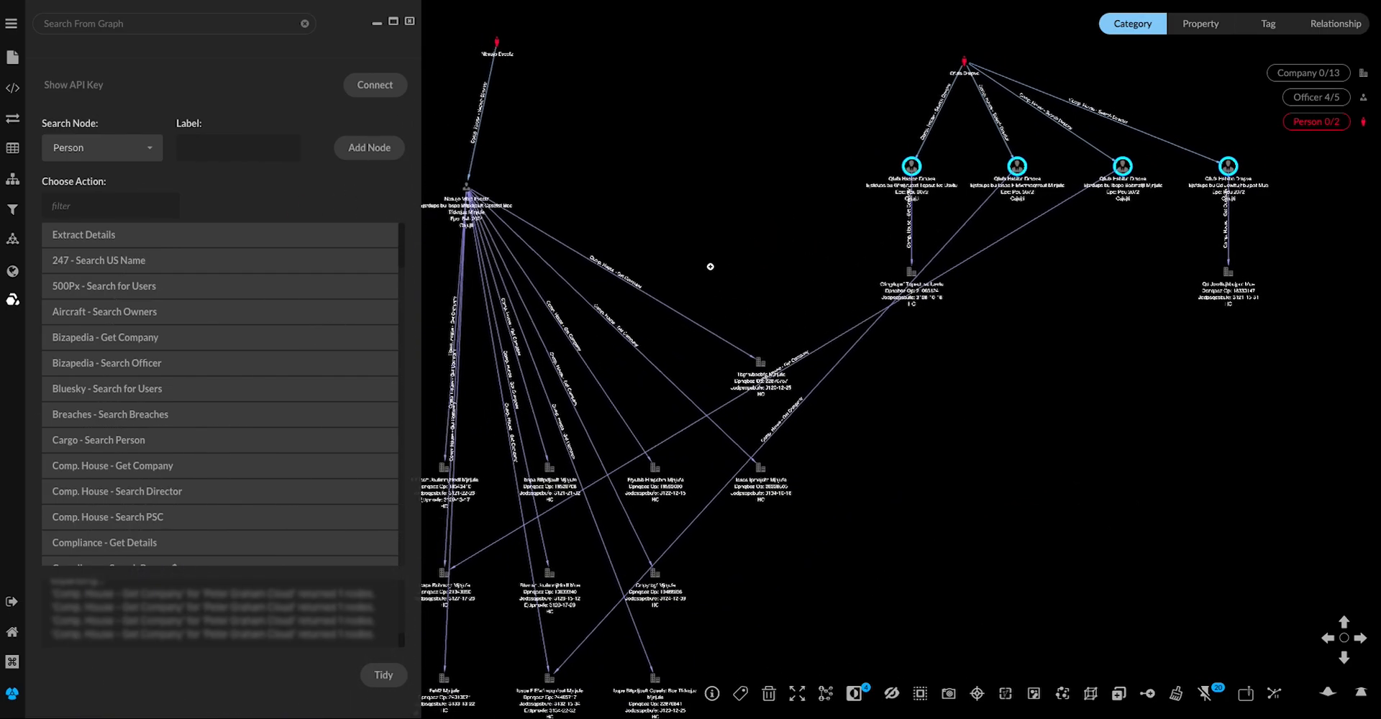
mouse_move(848, 472)
left_mouse_down()
mouse_move(810, 386)
mouse_move(851, 383)
mouse_move(820, 429)
mouse_move(832, 490)
left_mouse_up()
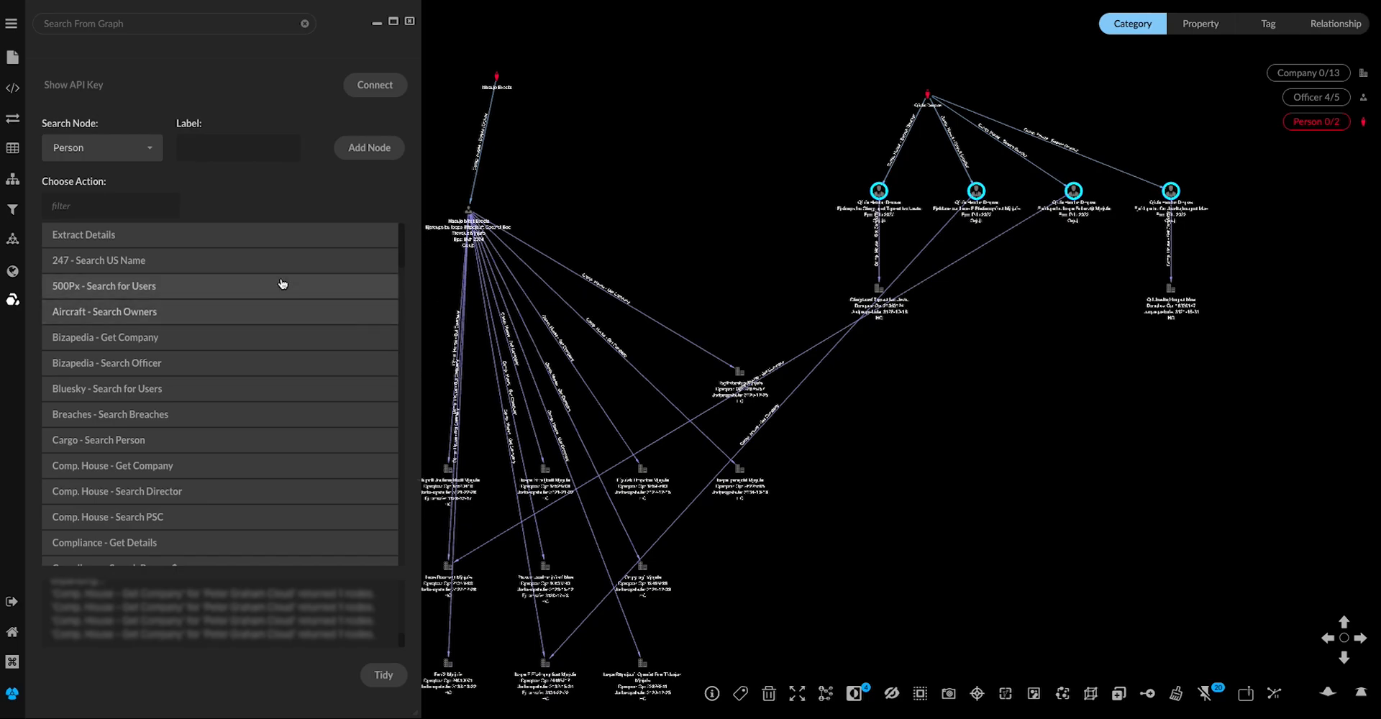
left_click(13, 120)
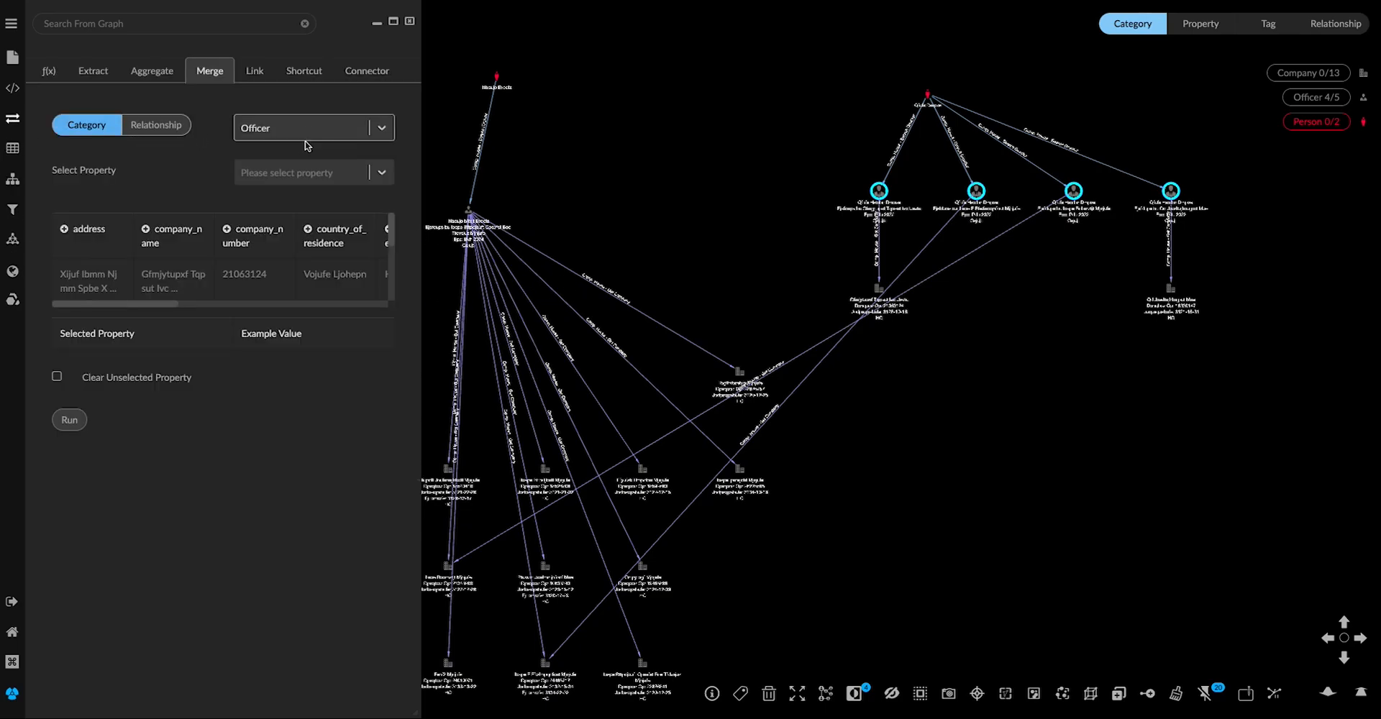
left_click(69, 420)
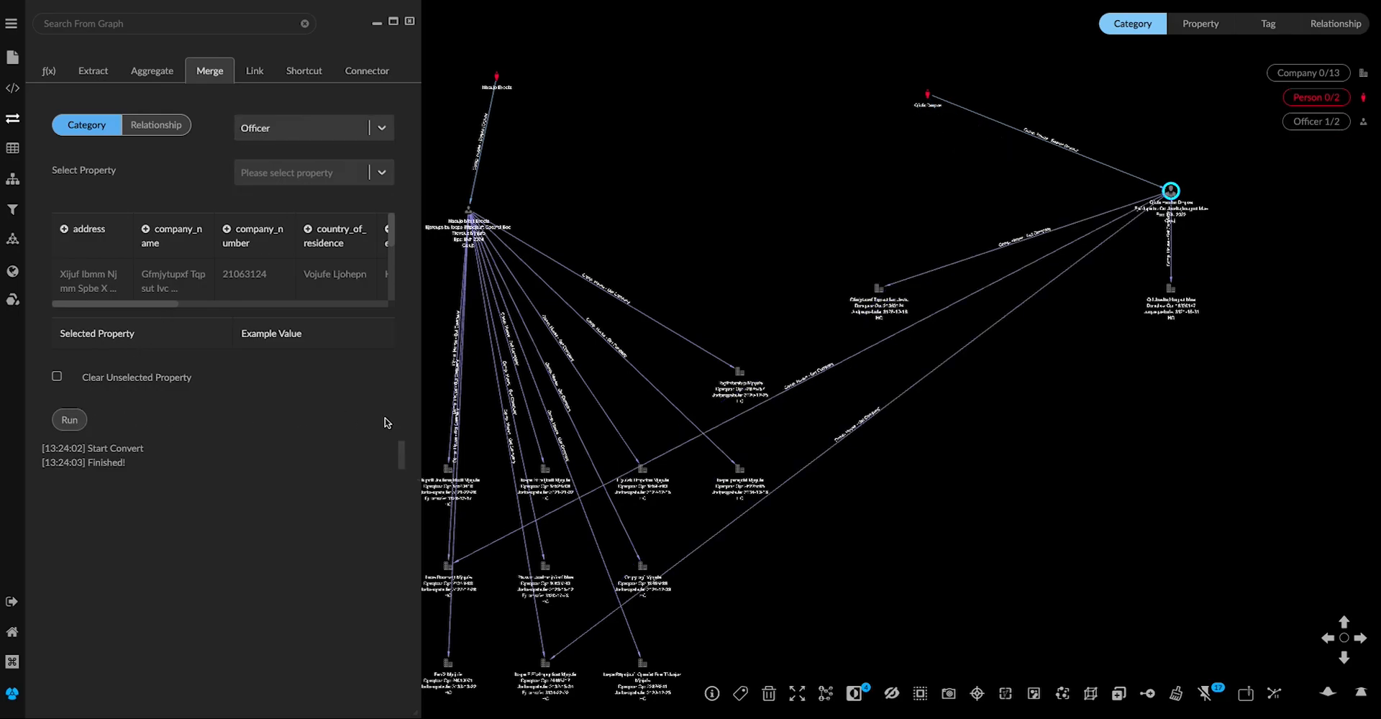
- Place the two companies linked to both officers between them, and move the second officer's other two companies down beside the unshared ones
scroll(971, 449, "up", 3)
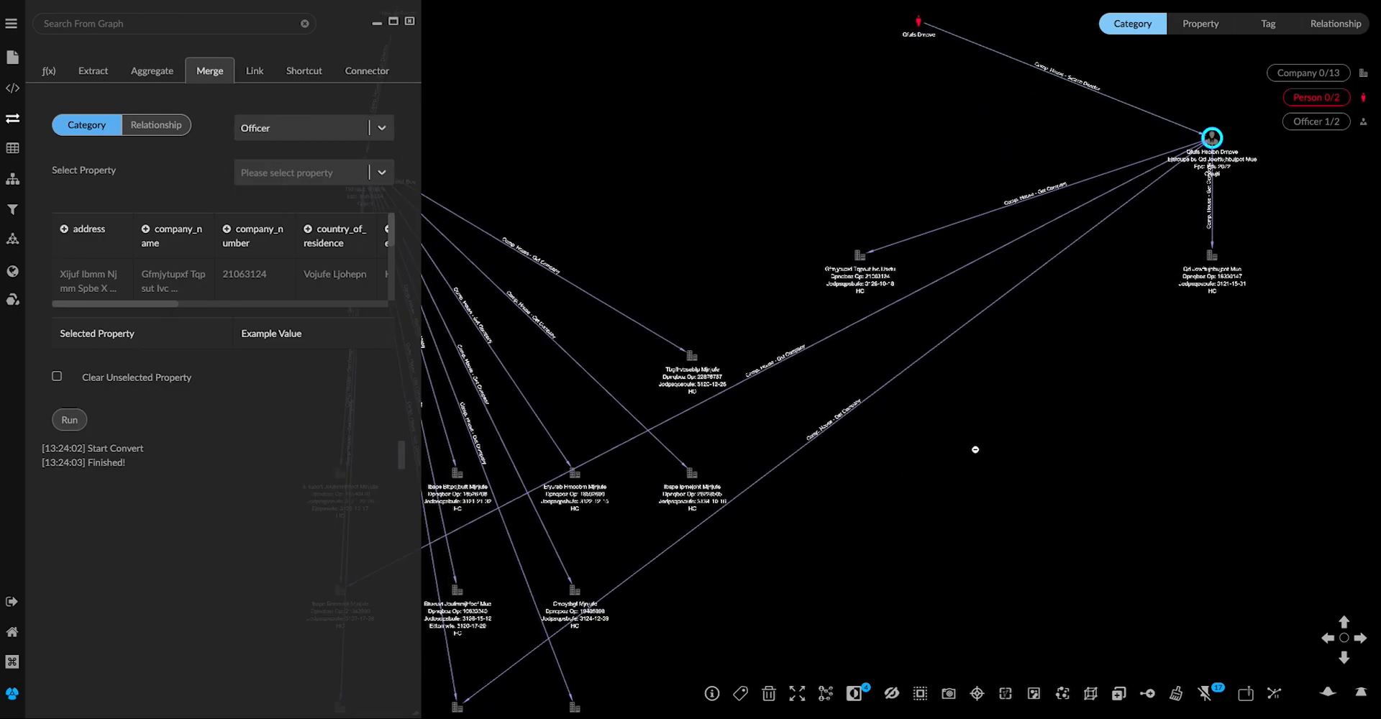
left_click_drag(1086, 398, 1238, 449)
scroll(1208, 464, "down", 3)
scroll(1208, 464, "down", 1)
left_click_drag(1186, 500, 1078, 415)
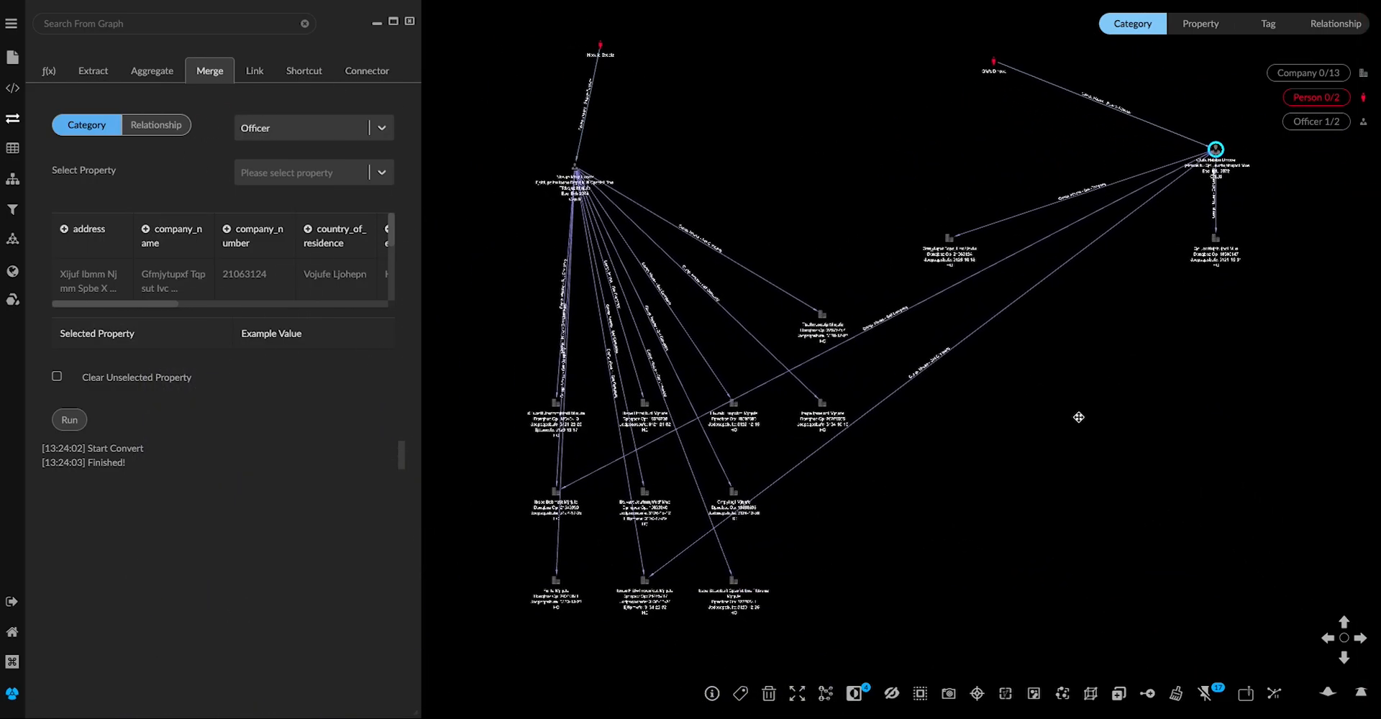
left_click_drag(559, 493, 791, 113)
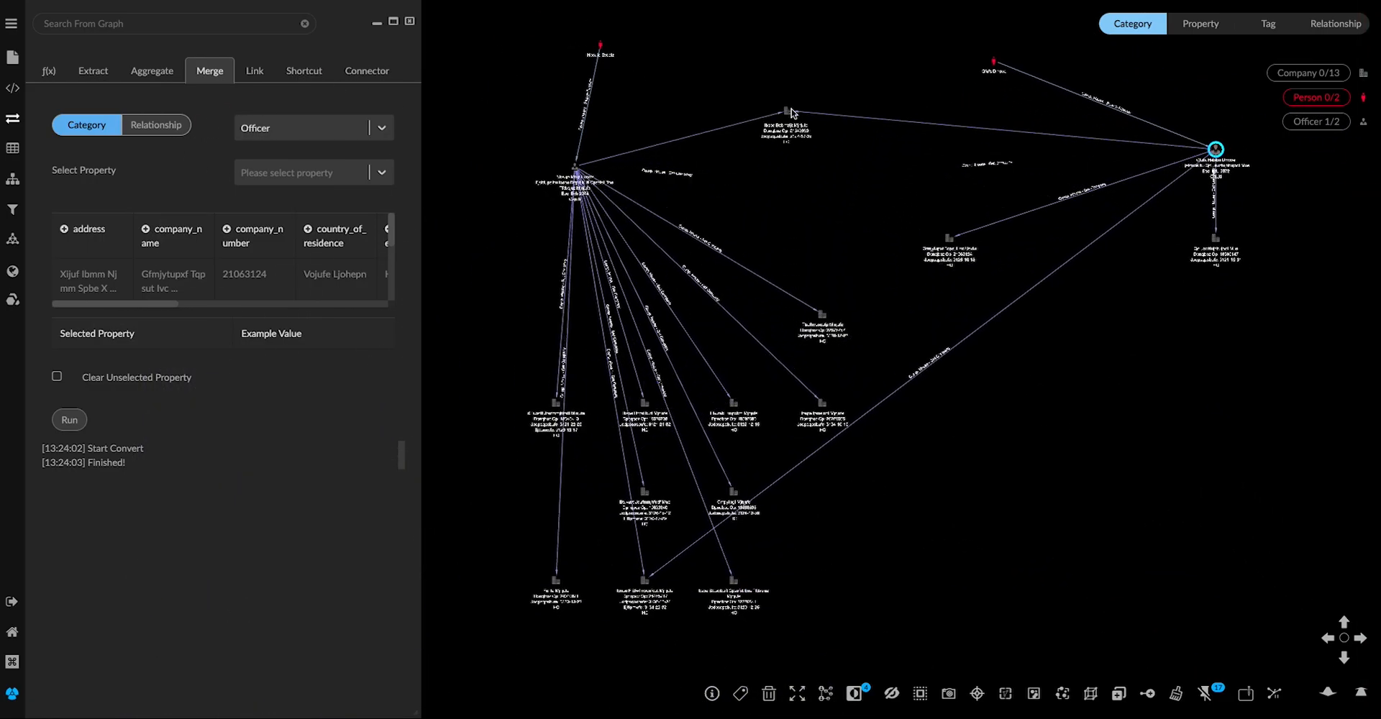
left_click_drag(645, 583, 775, 223)
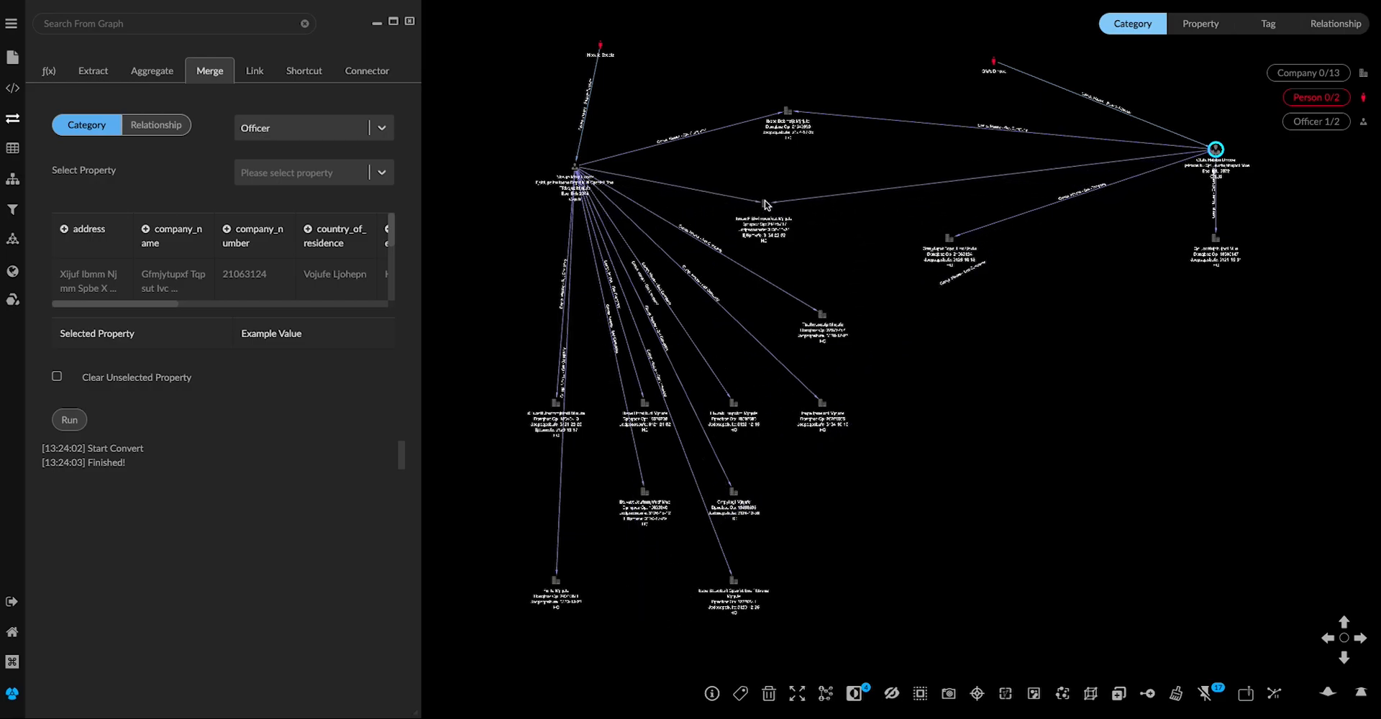
left_click_drag(951, 243, 851, 474)
left_click_drag(1211, 250, 892, 555)
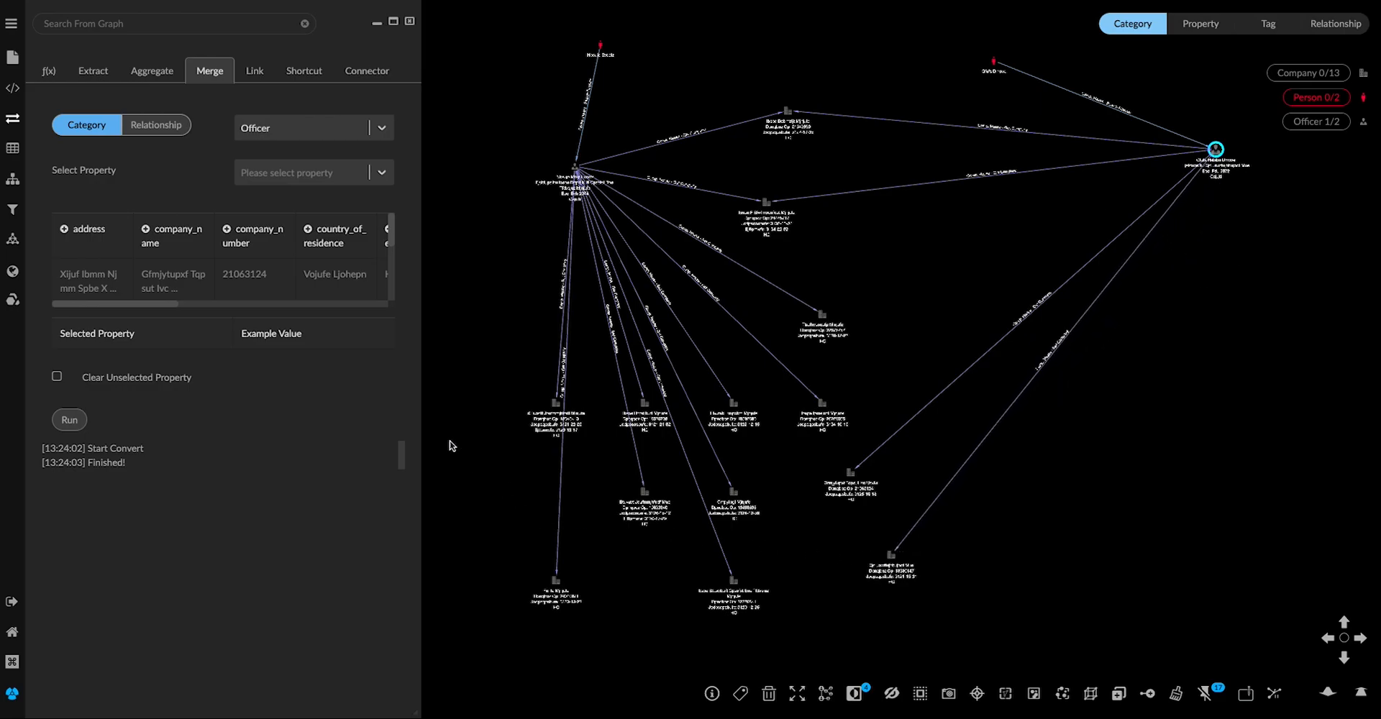
- Delete all company nodes linked to only one officer, keeping the two shared companies
left_click_drag(452, 279, 958, 638)
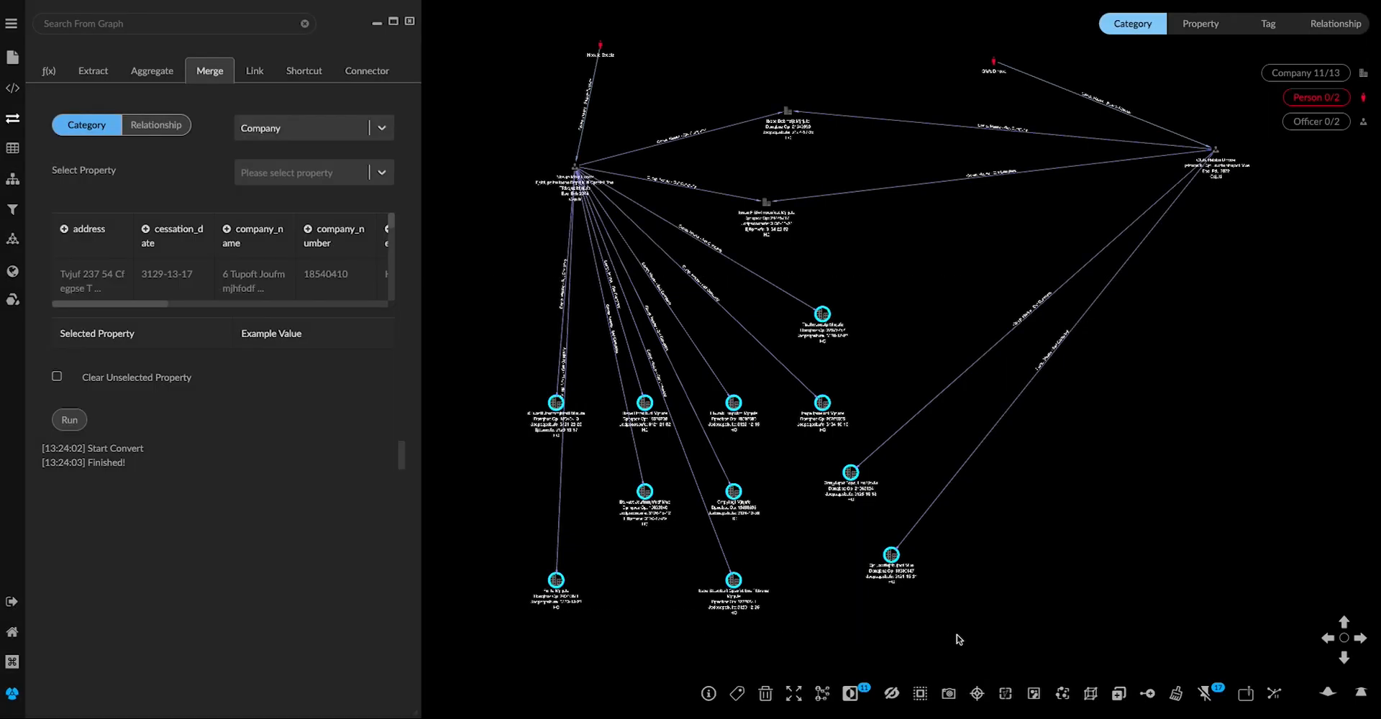
key("Delete")
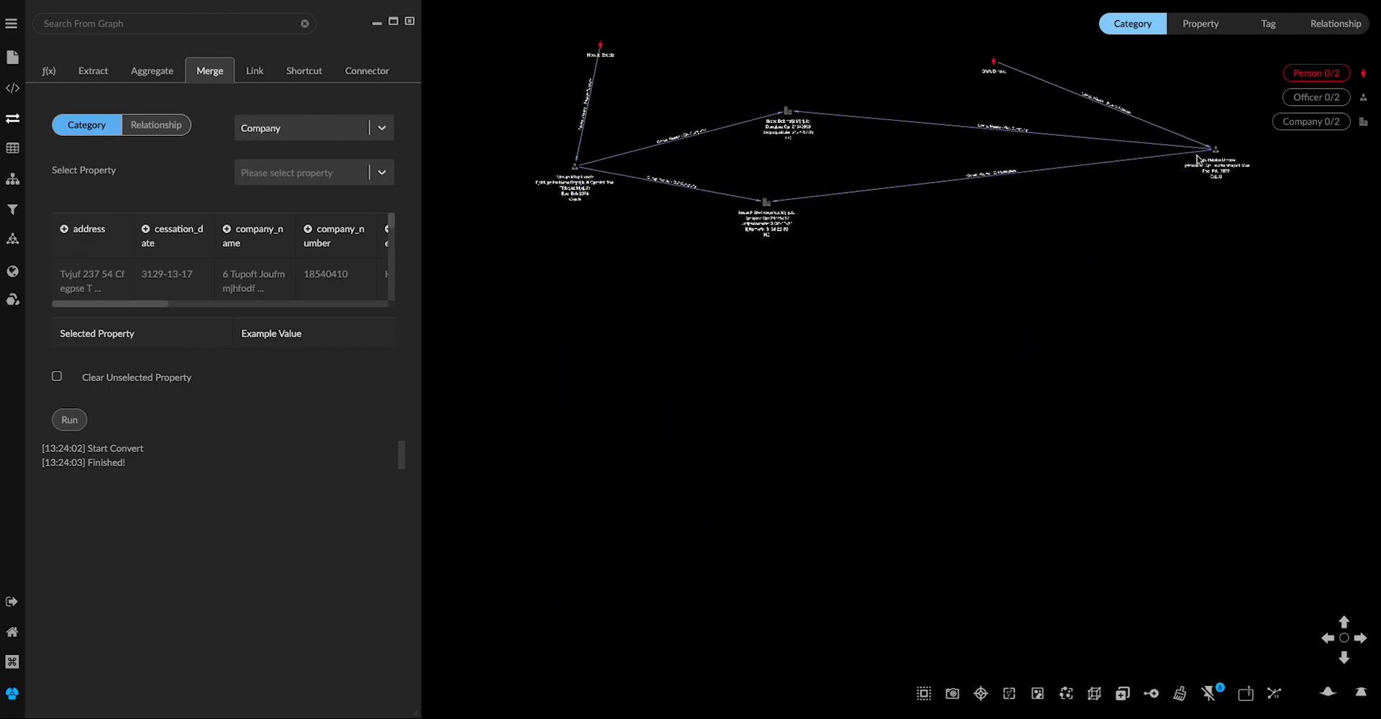
scroll(798, 252, "up", 2)
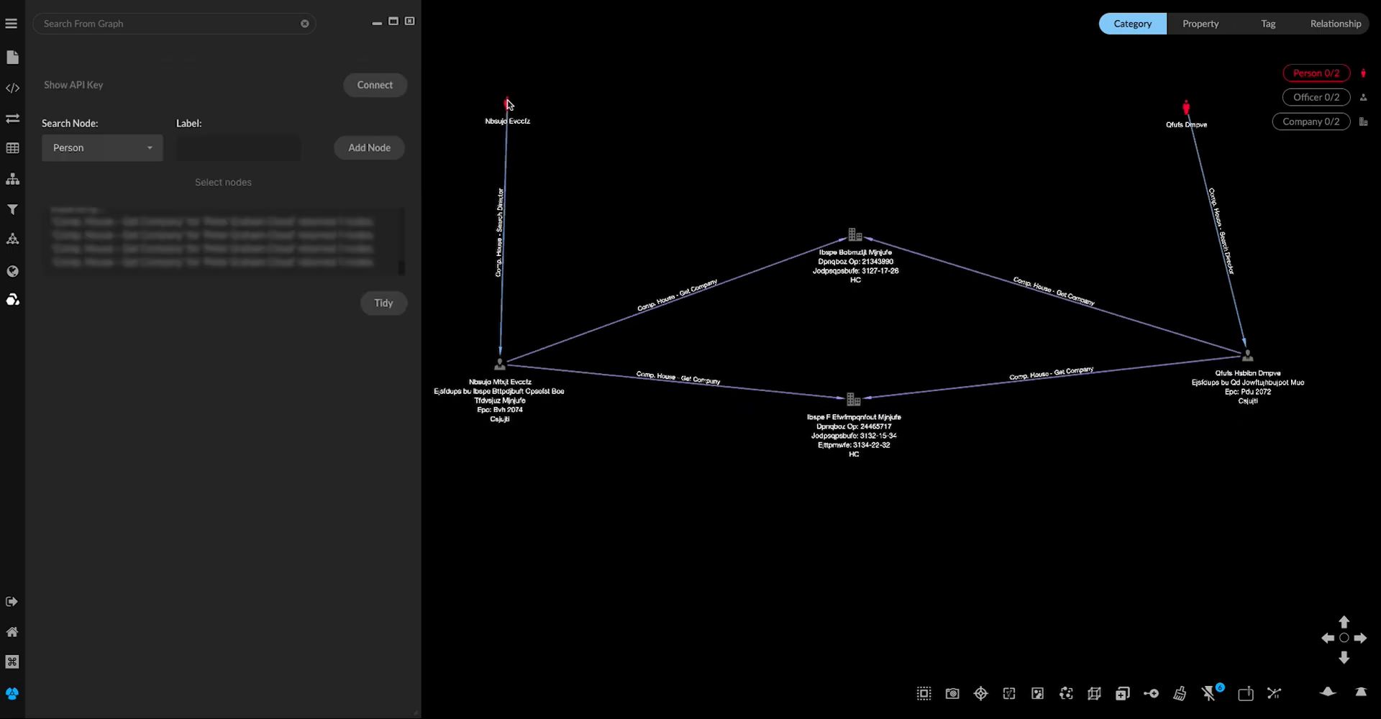
- Move both original Person nodes below their linked officer nodes
left_click_drag(510, 106, 545, 523)
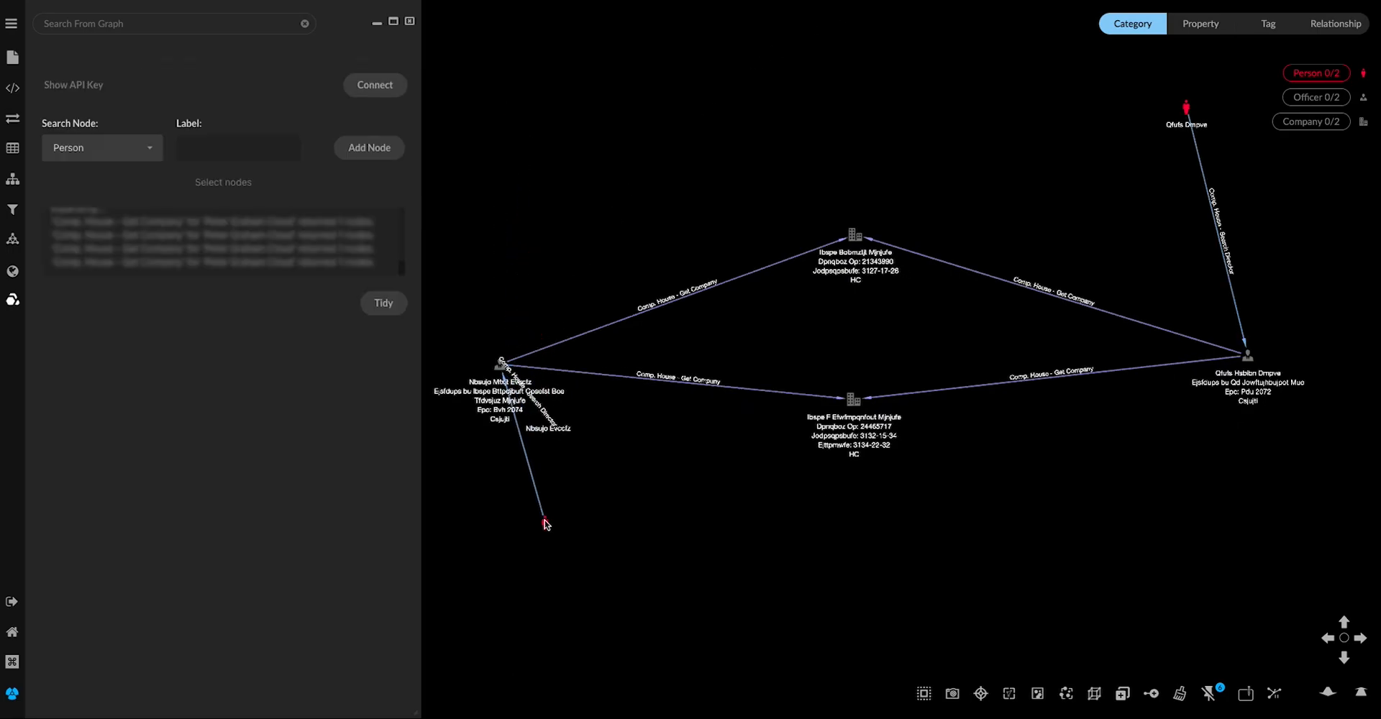
left_click_drag(1186, 108, 1163, 540)
left_click_drag(832, 548, 810, 366)
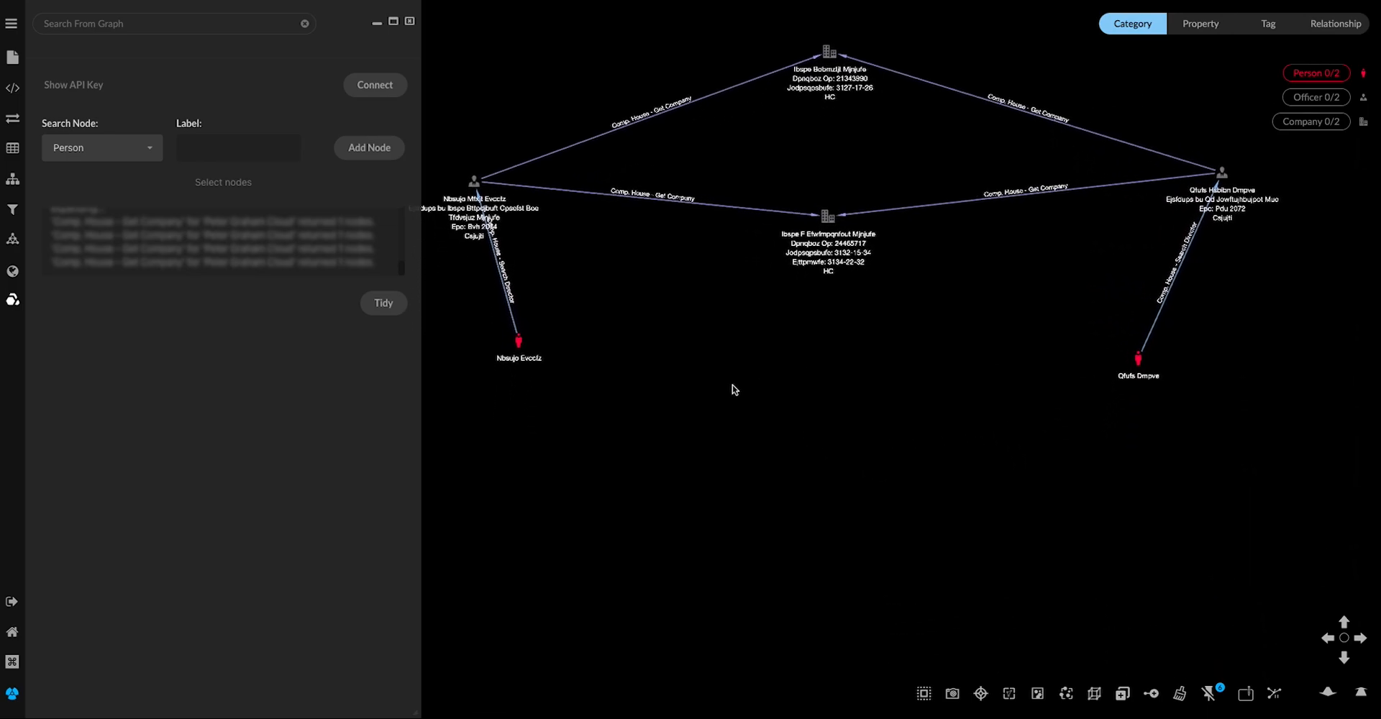
left_click_drag(517, 357, 554, 374)
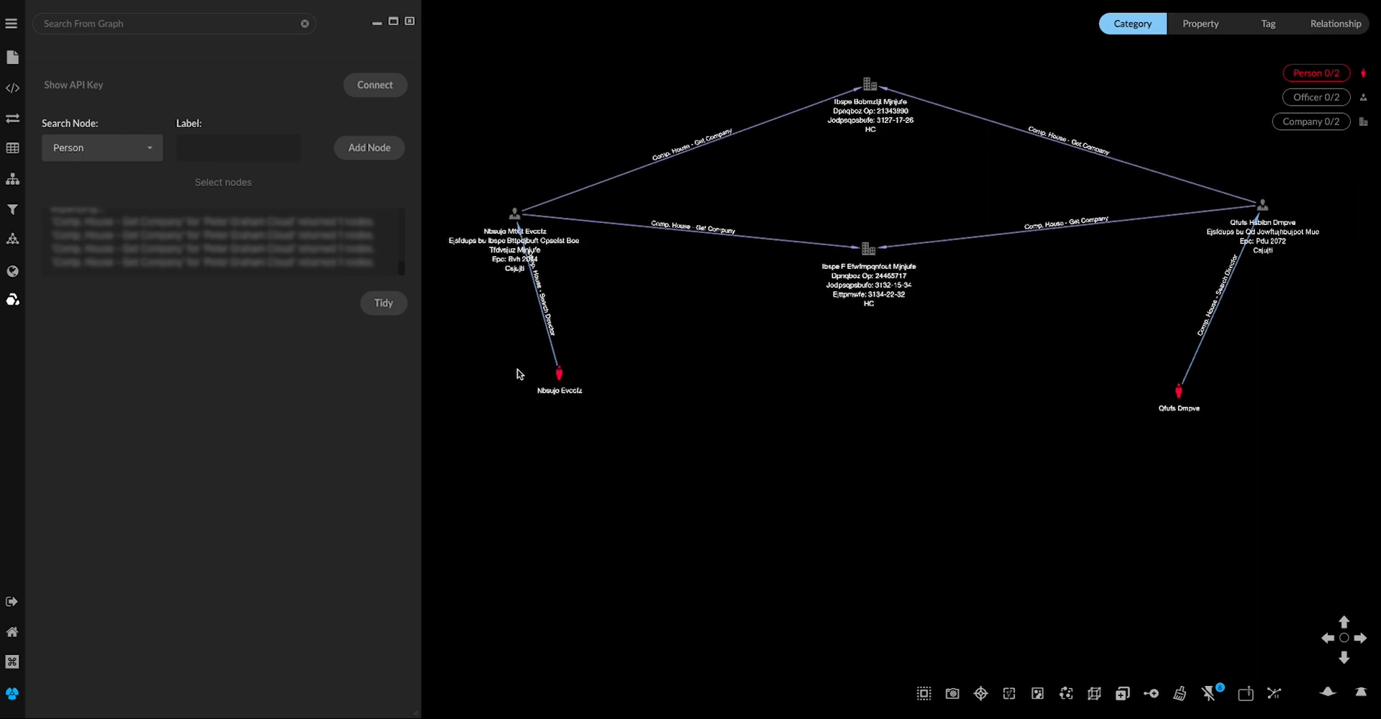
- Select both original Person nodes and run RocketReach - Search Person on them
left_click_drag(514, 351, 1255, 449)
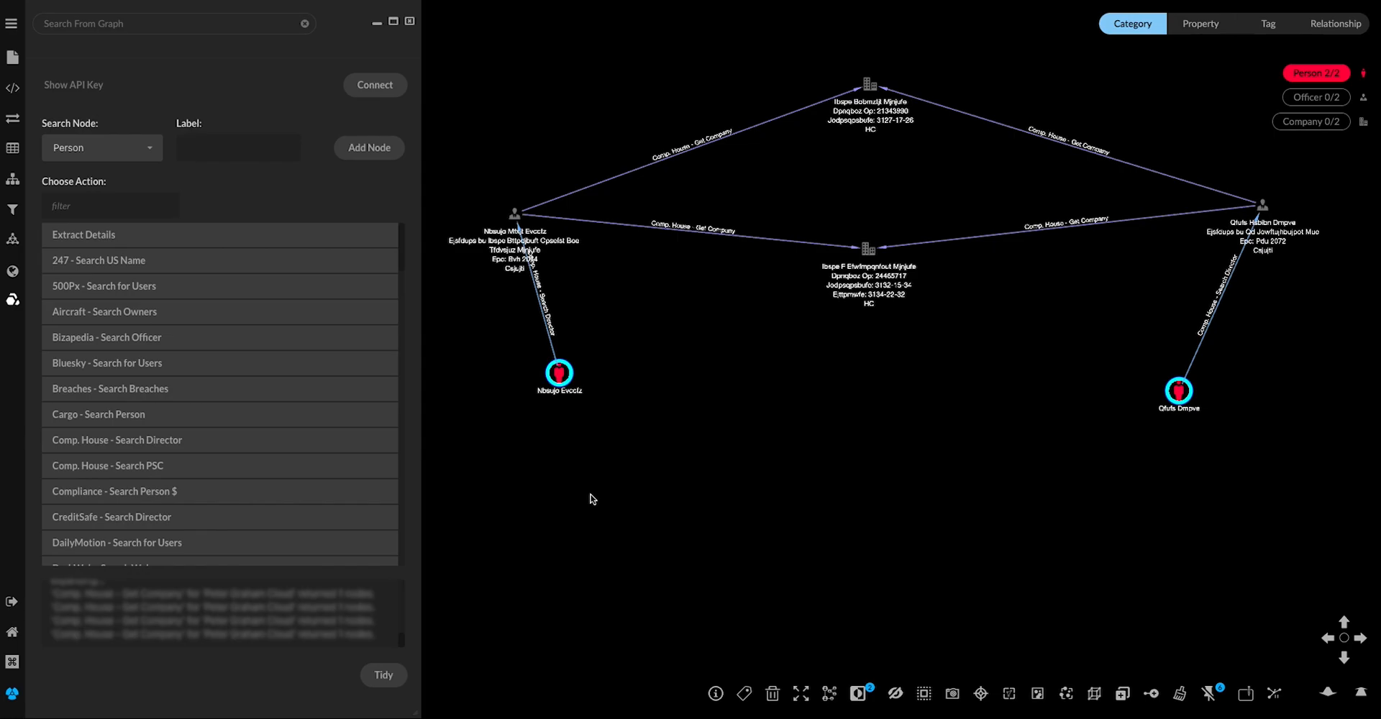
scroll(183, 442, "down", 7)
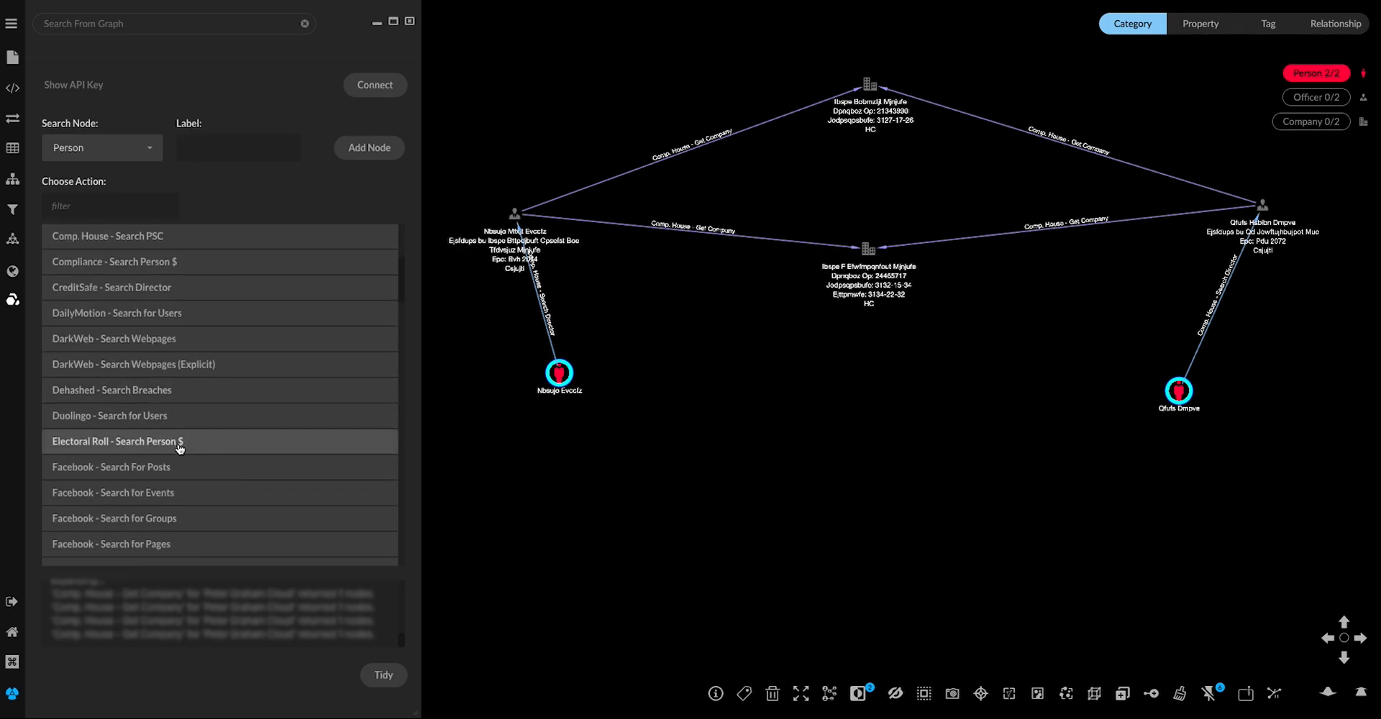
scroll(181, 450, "down", 10)
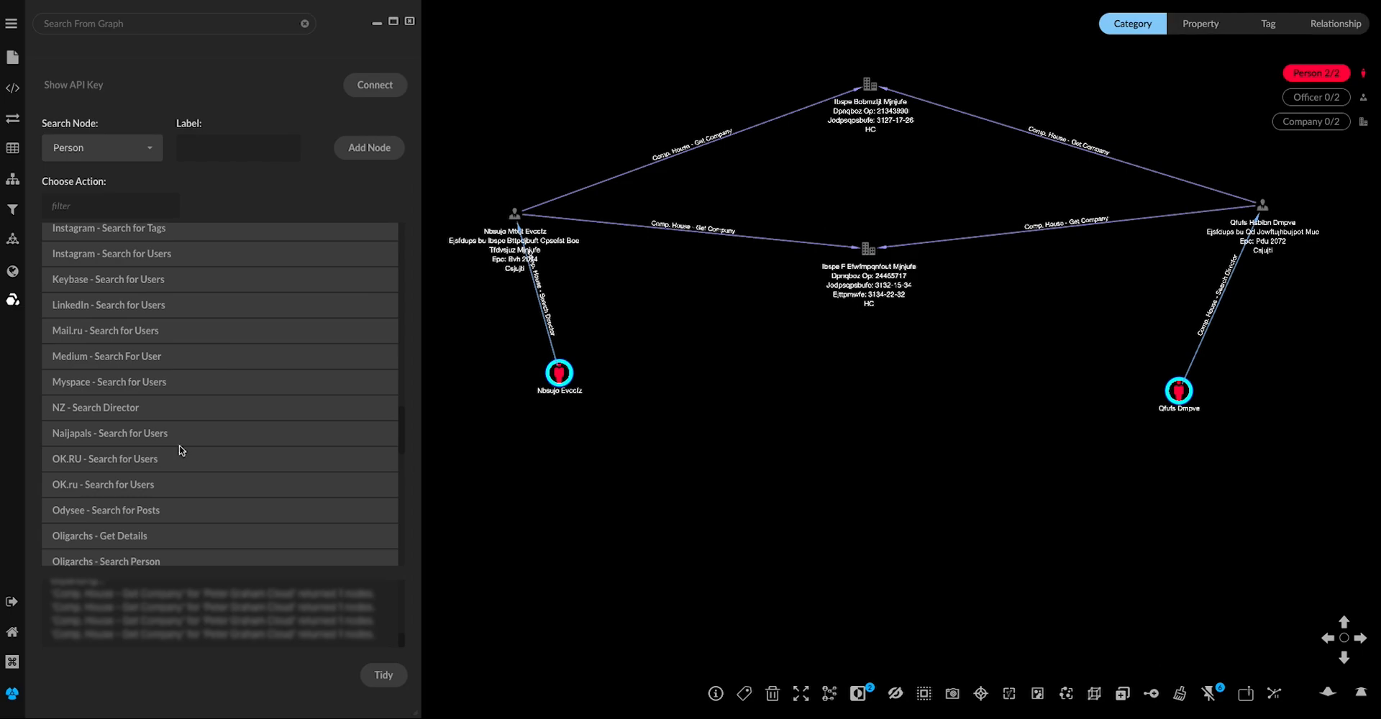
scroll(180, 452, "down", 10)
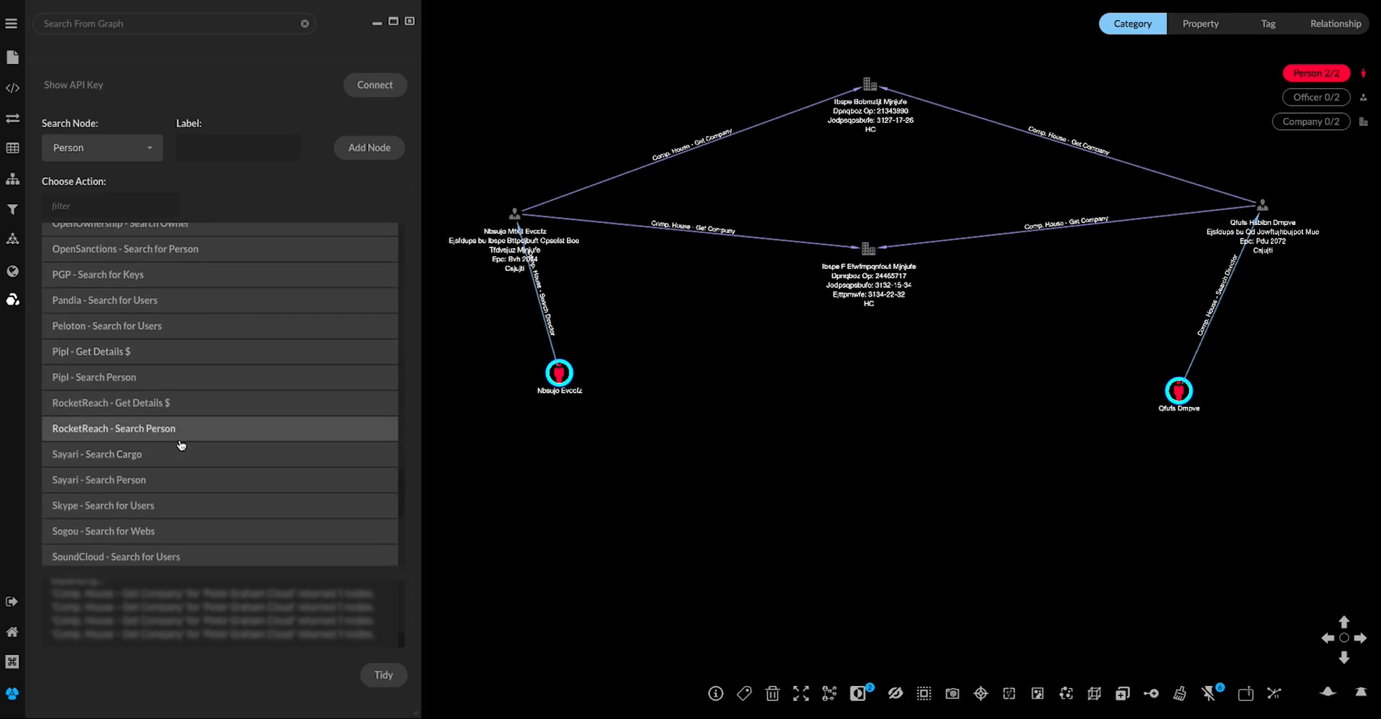
left_click(181, 429)
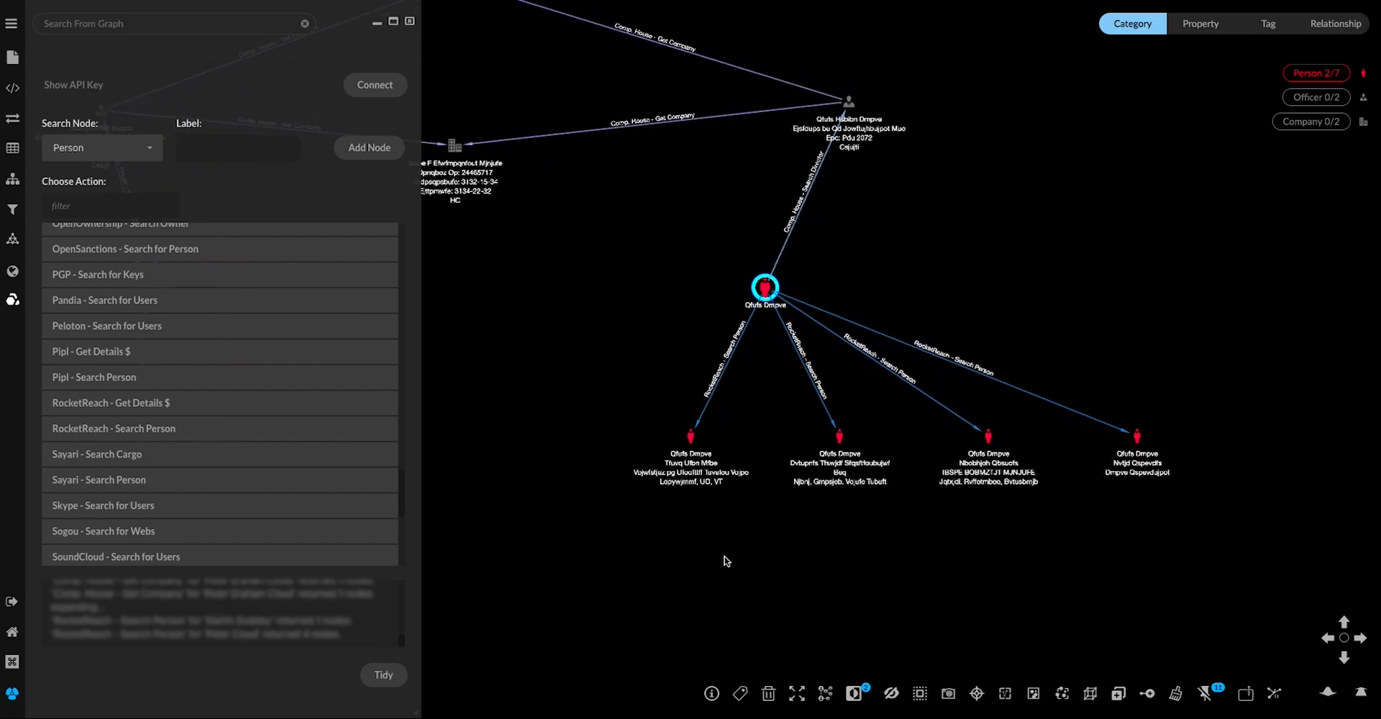
- Set the second person's matching RocketReach profile apart and delete the other three profiles returned for that person
left_click_drag(989, 440, 469, 455)
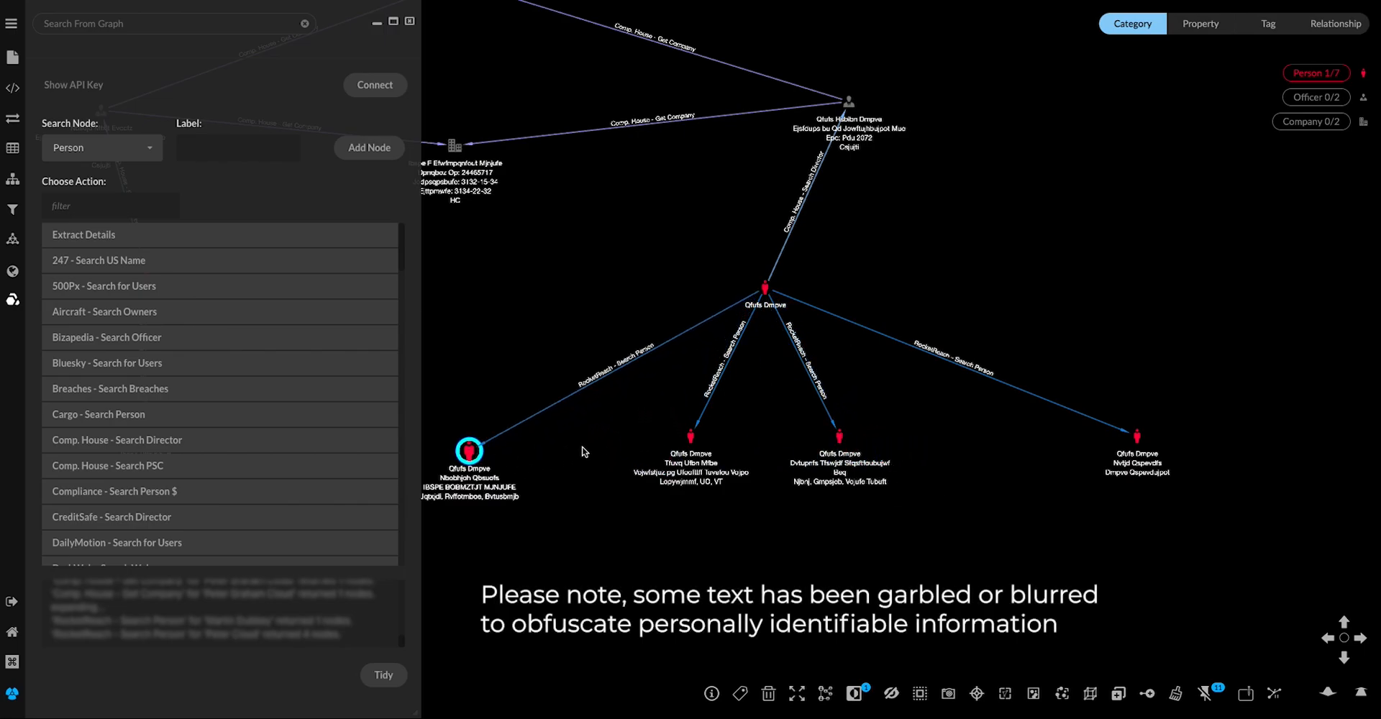
left_click_drag(606, 416, 1246, 502)
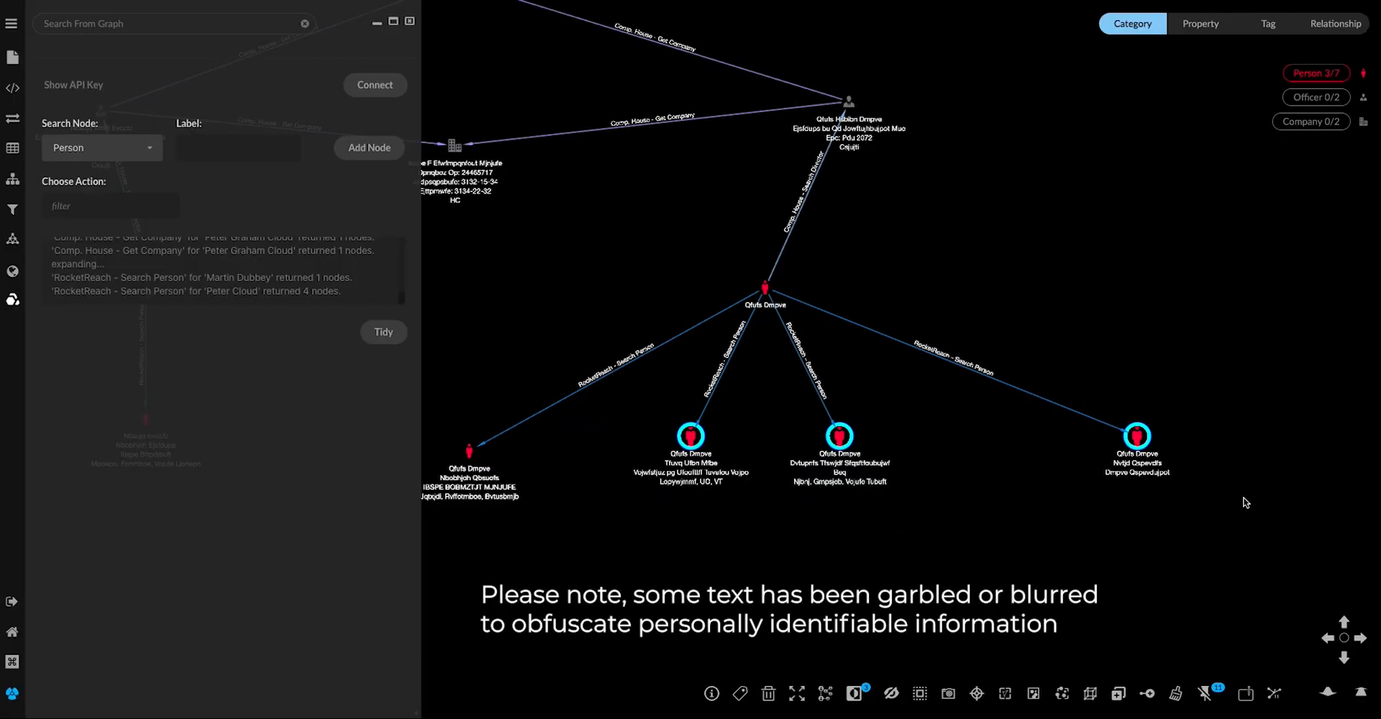
key("Delete")
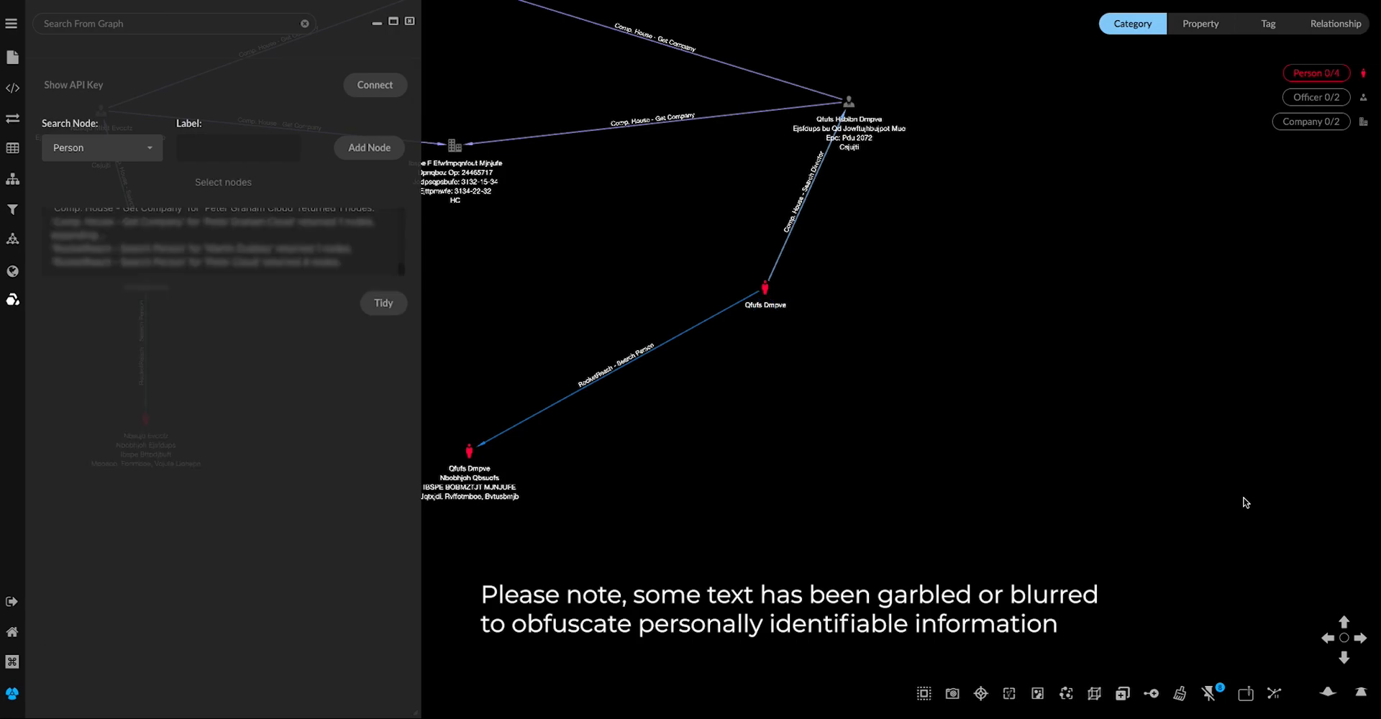
- Select the remaining RocketReach profile of each person and run Extract Details on both
left_click_drag(508, 615, 899, 590)
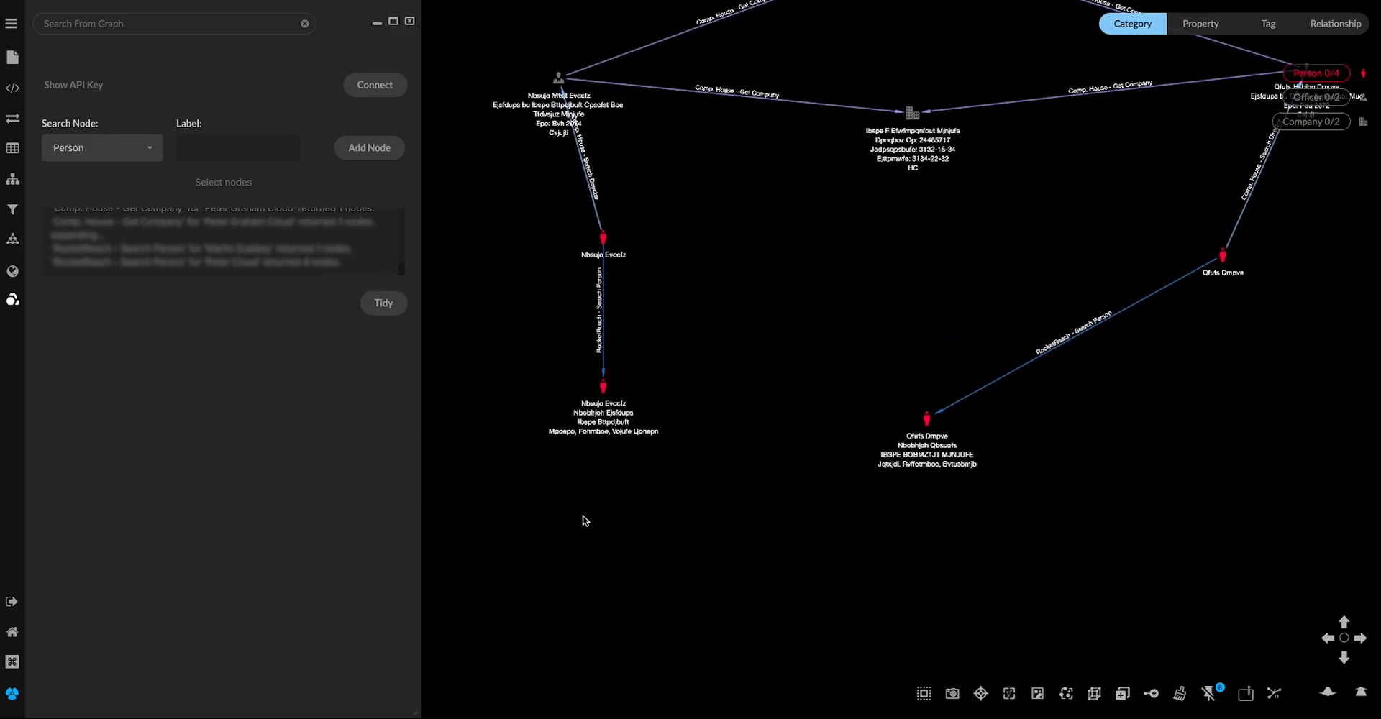
left_click_drag(509, 365, 1018, 510)
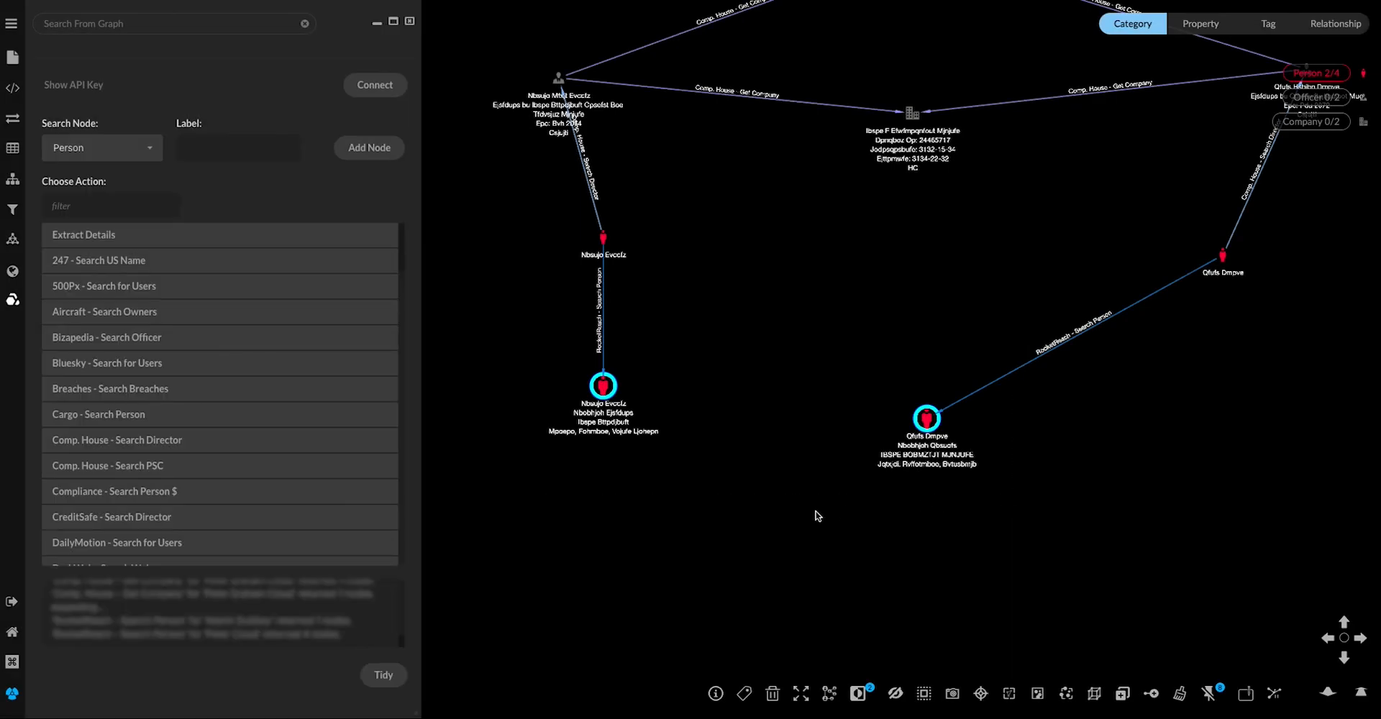
left_click(288, 236)
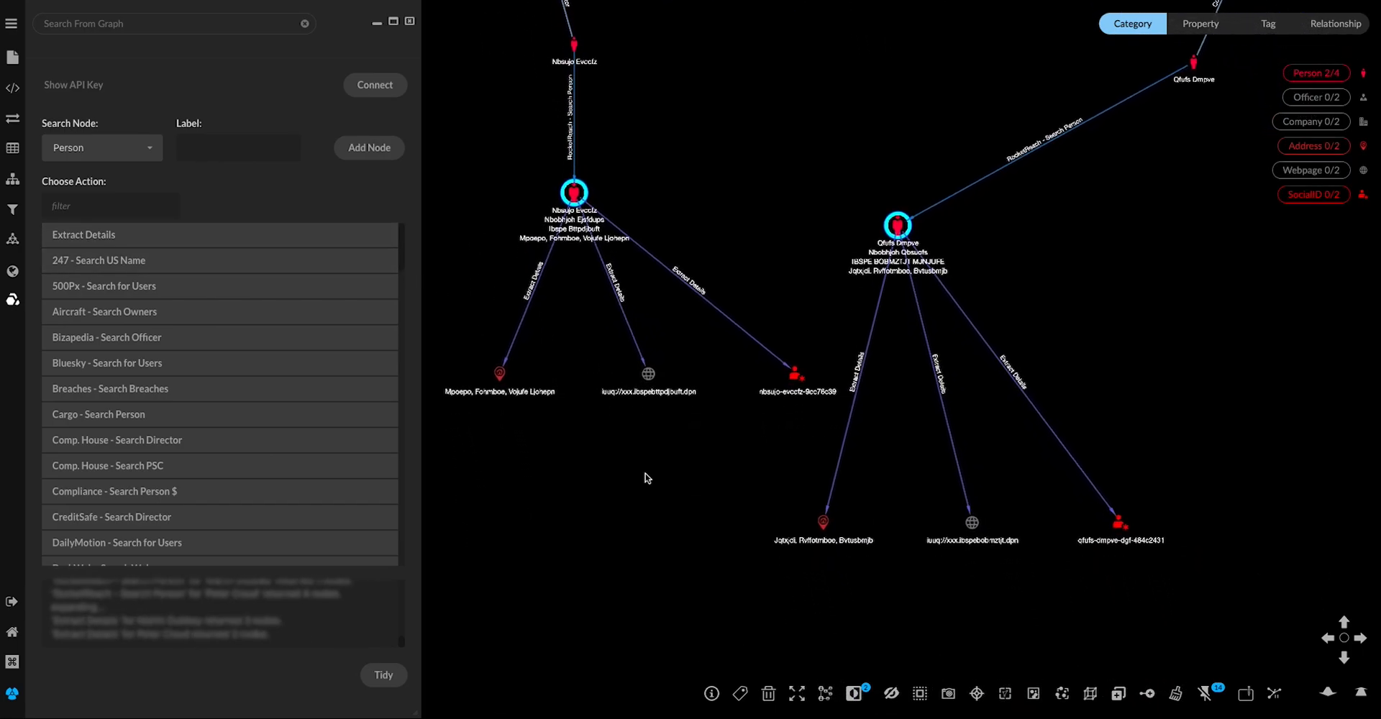
- Move the second profile's webpage and address nodes out to its side and place its SocialID node beside the first profile's SocialID
left_click_drag(1122, 526, 775, 476)
left_click_drag(987, 518, 1087, 274)
left_click_drag(824, 523, 1113, 335)
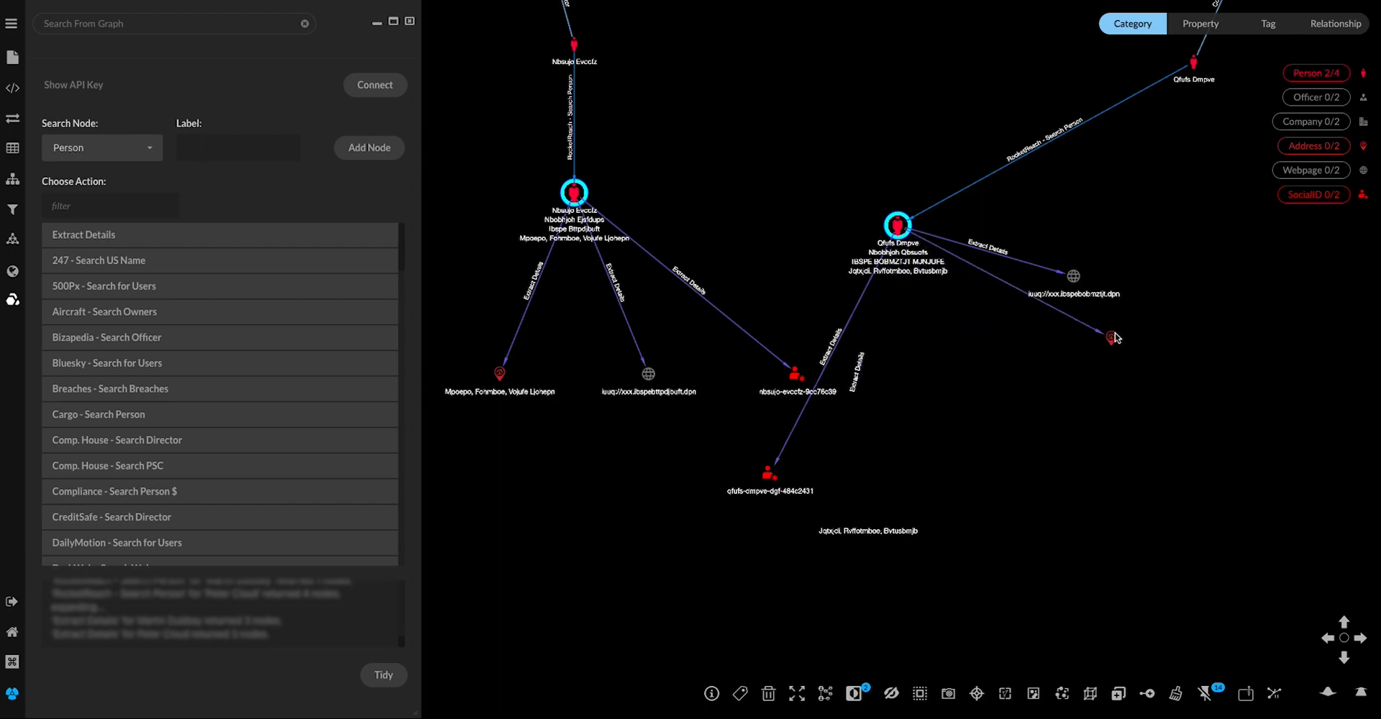
left_click_drag(767, 470, 888, 381)
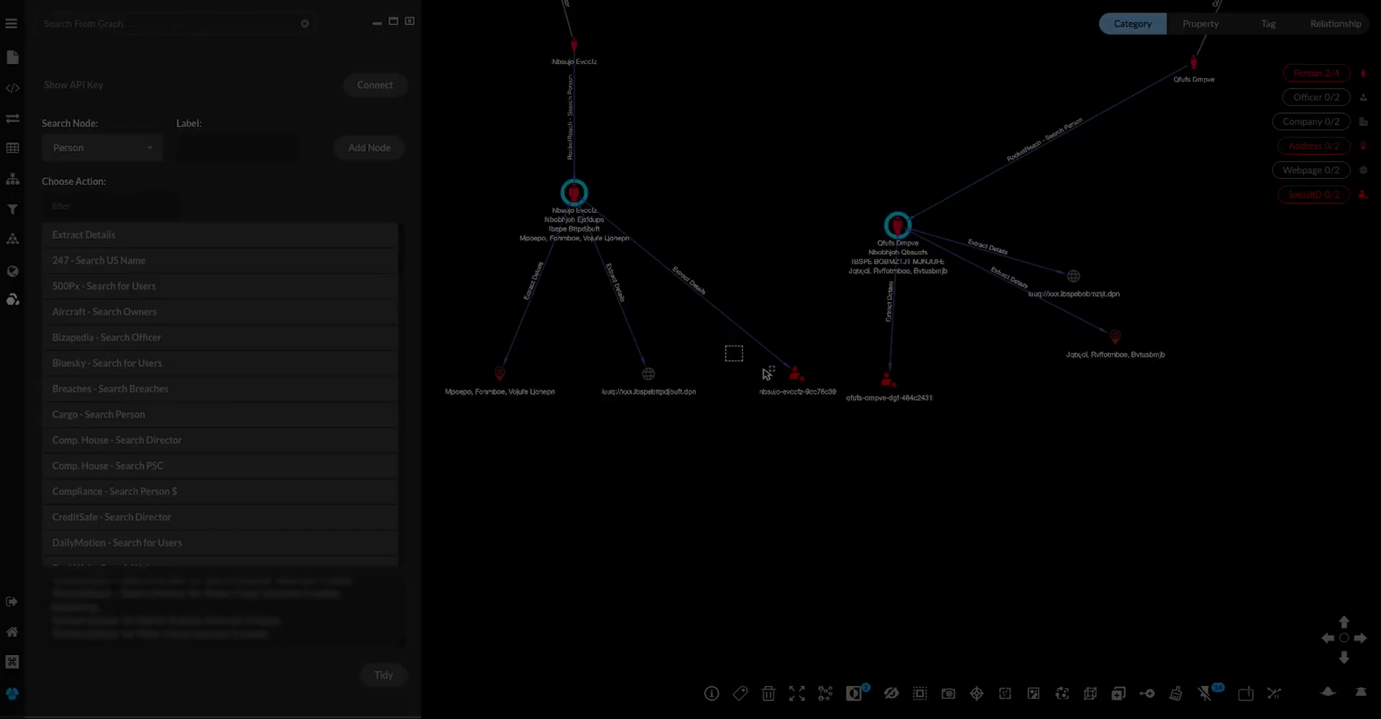
- Select both SocialID nodes and run LinkedIn - Search for Users on them
left_click_drag(727, 345, 968, 449)
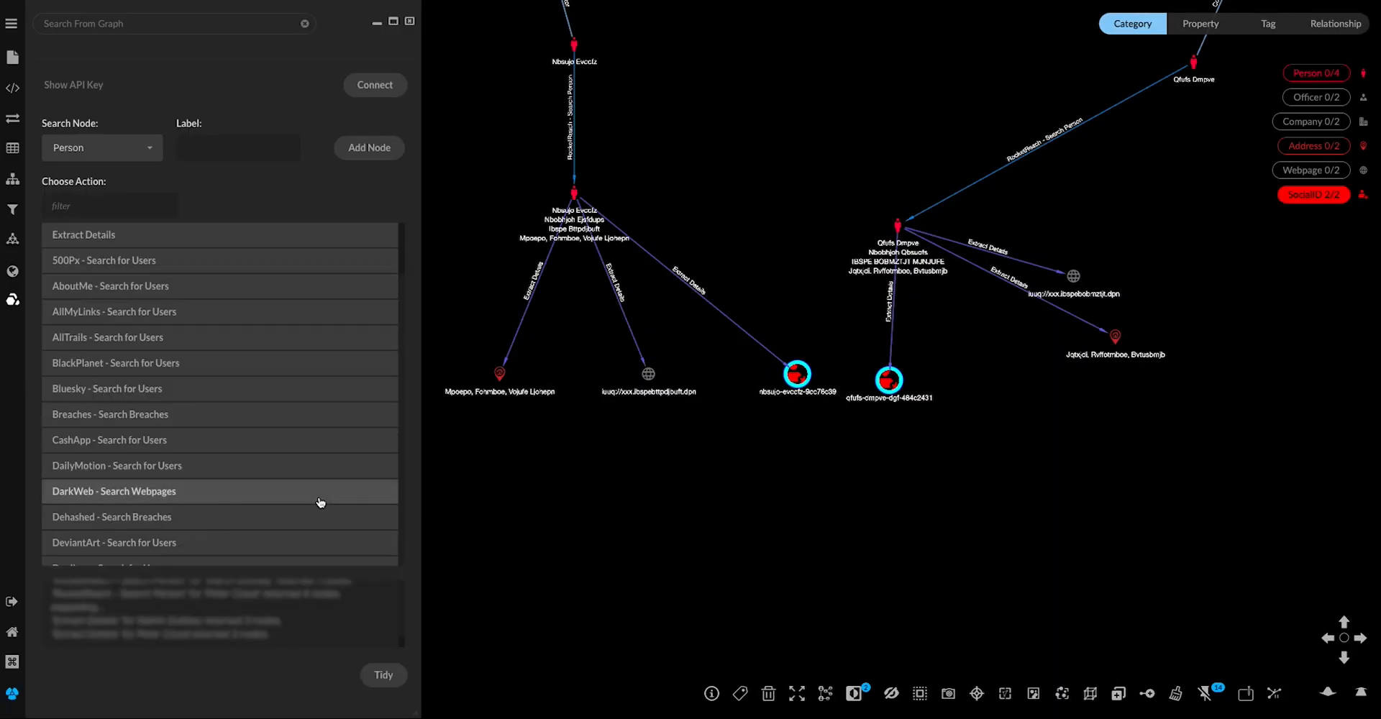
scroll(292, 500, "down", 10)
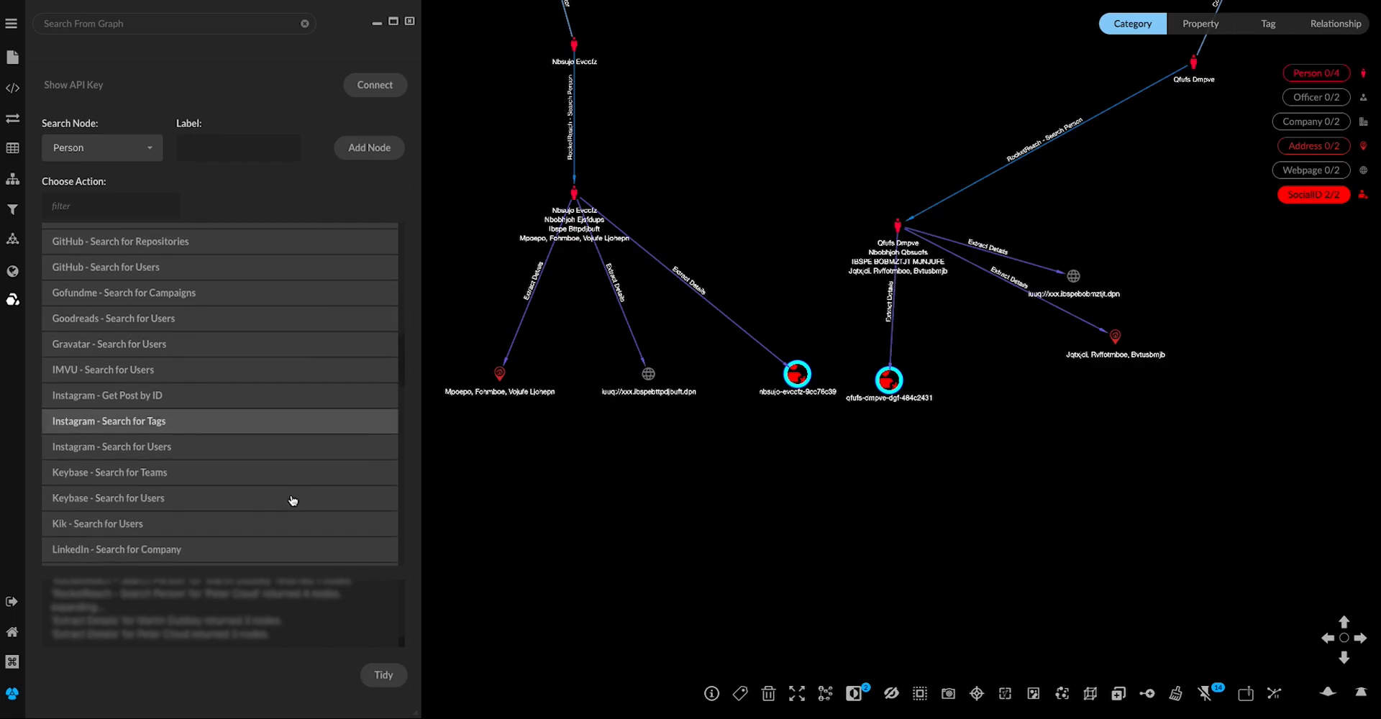
scroll(292, 500, "down", 3)
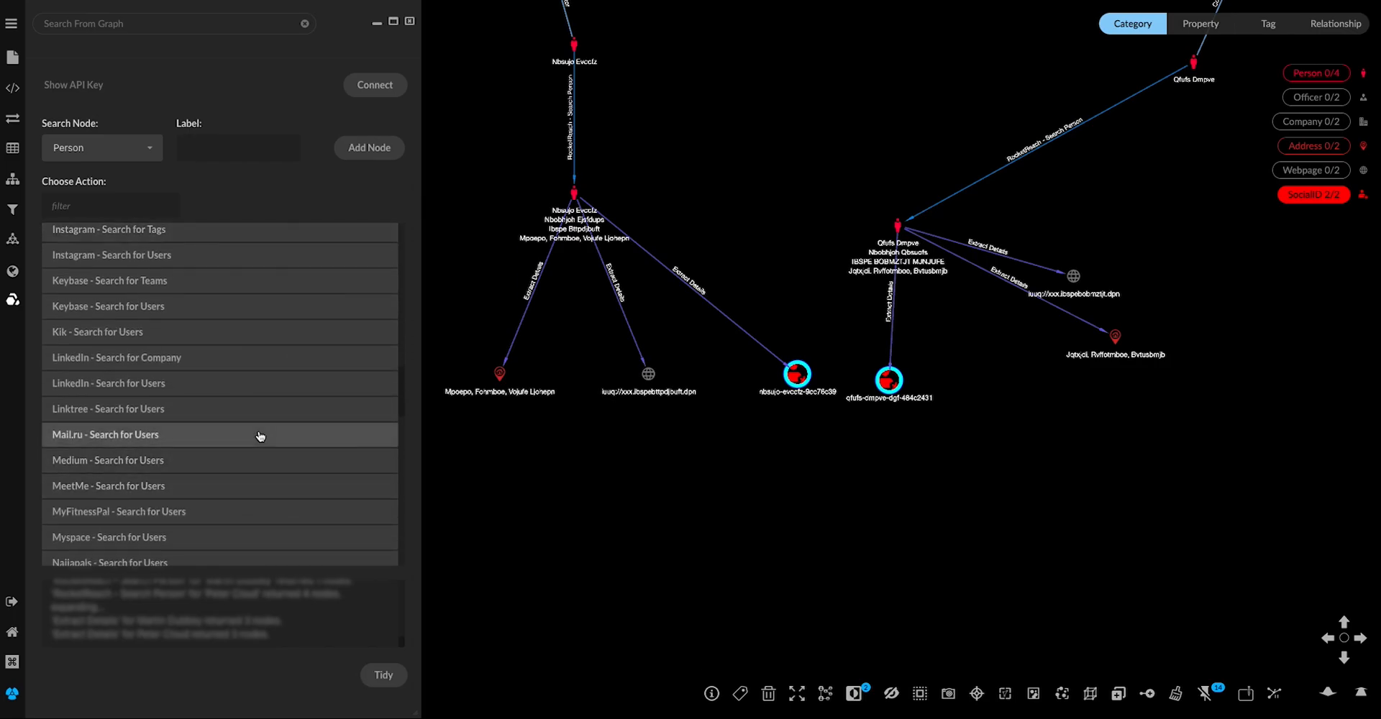
left_click(237, 398)
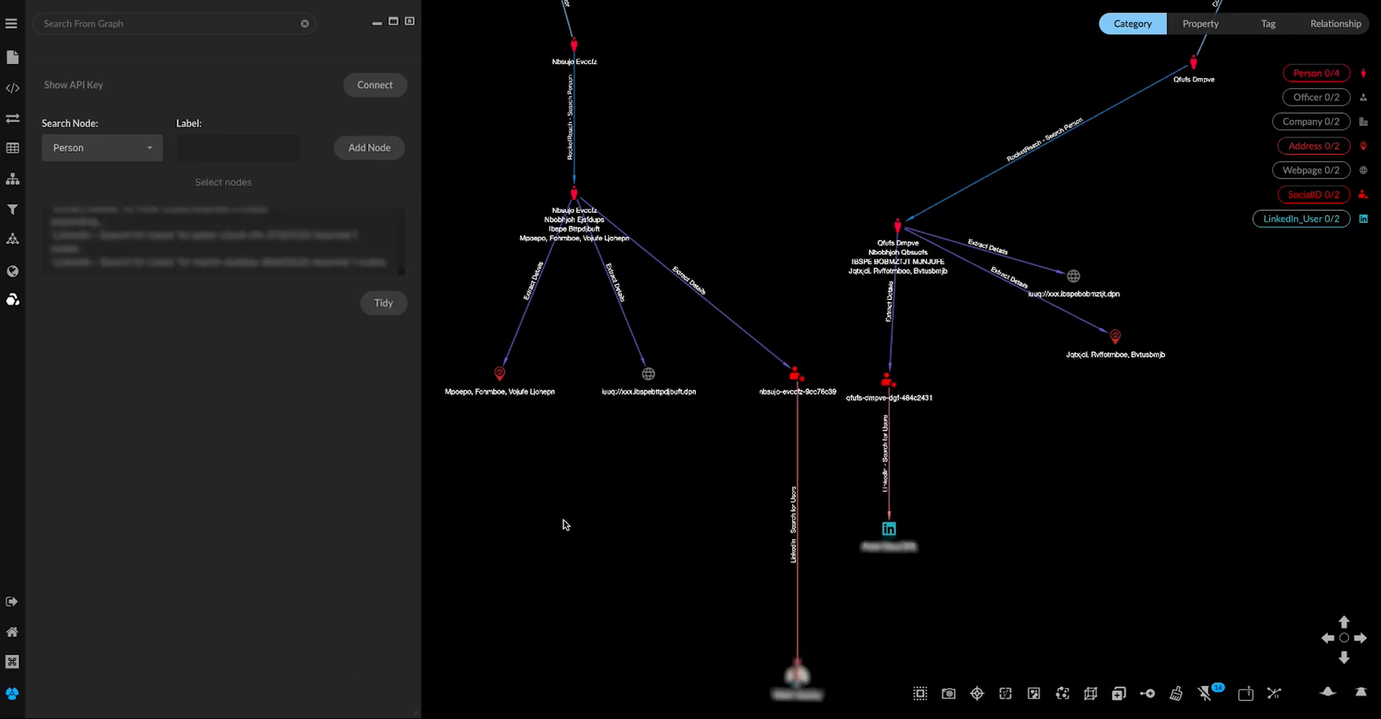
- Line up the two LinkedIn user nodes side by side and run LinkedIn - Get Experience on both
left_click_drag(571, 554, 566, 362)
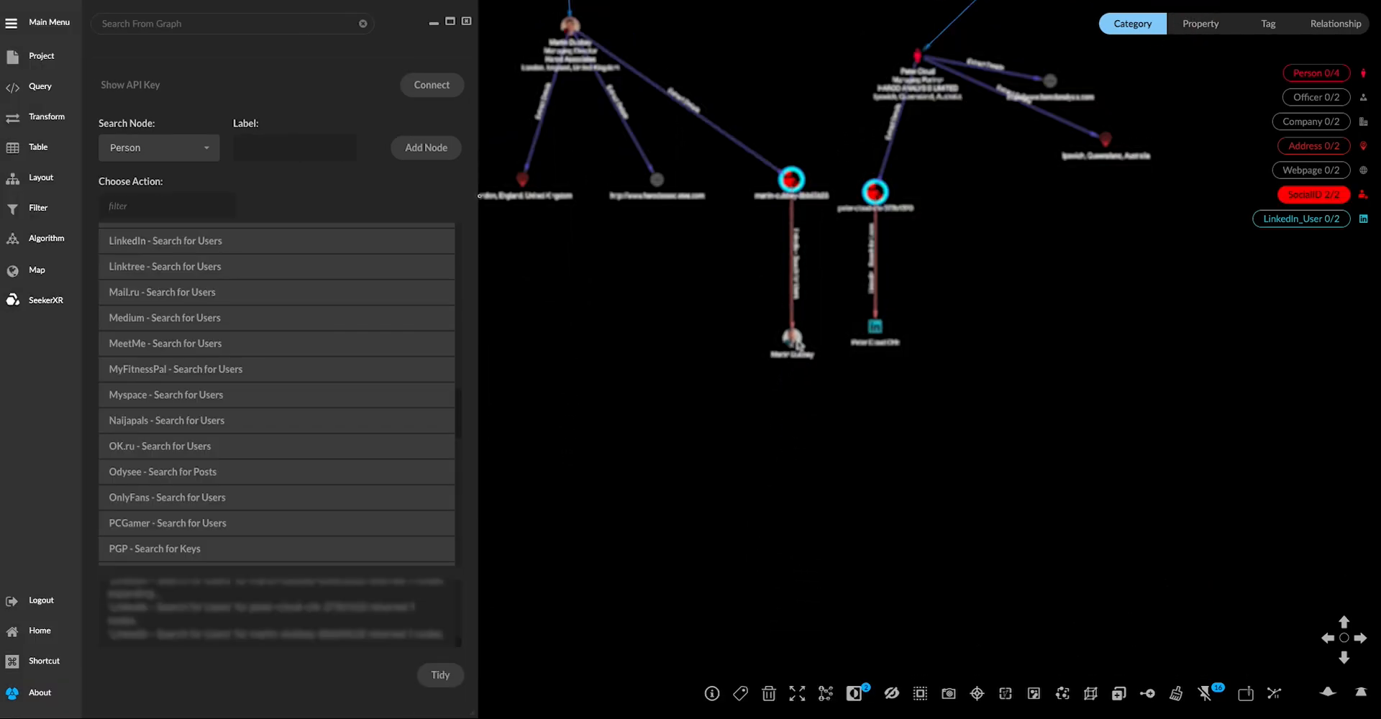
left_click_drag(799, 333, 798, 331)
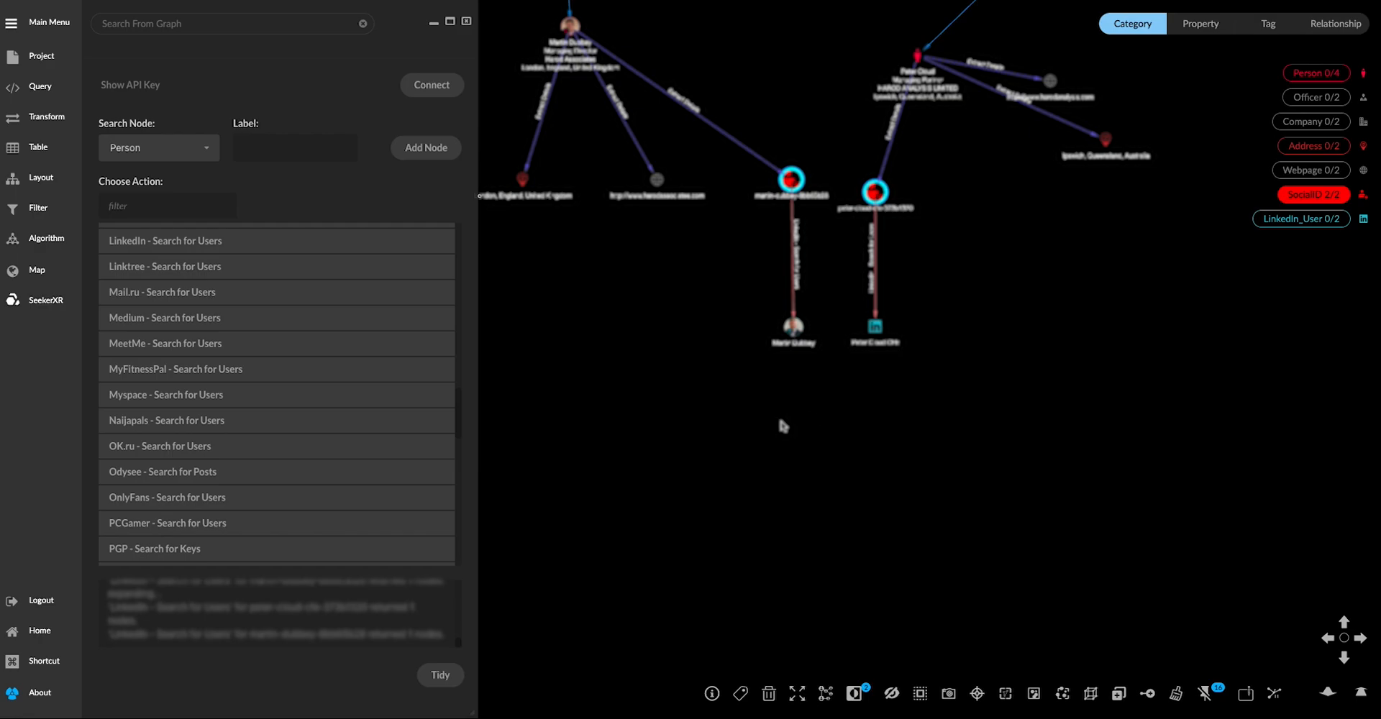
left_click_drag(745, 294, 913, 359)
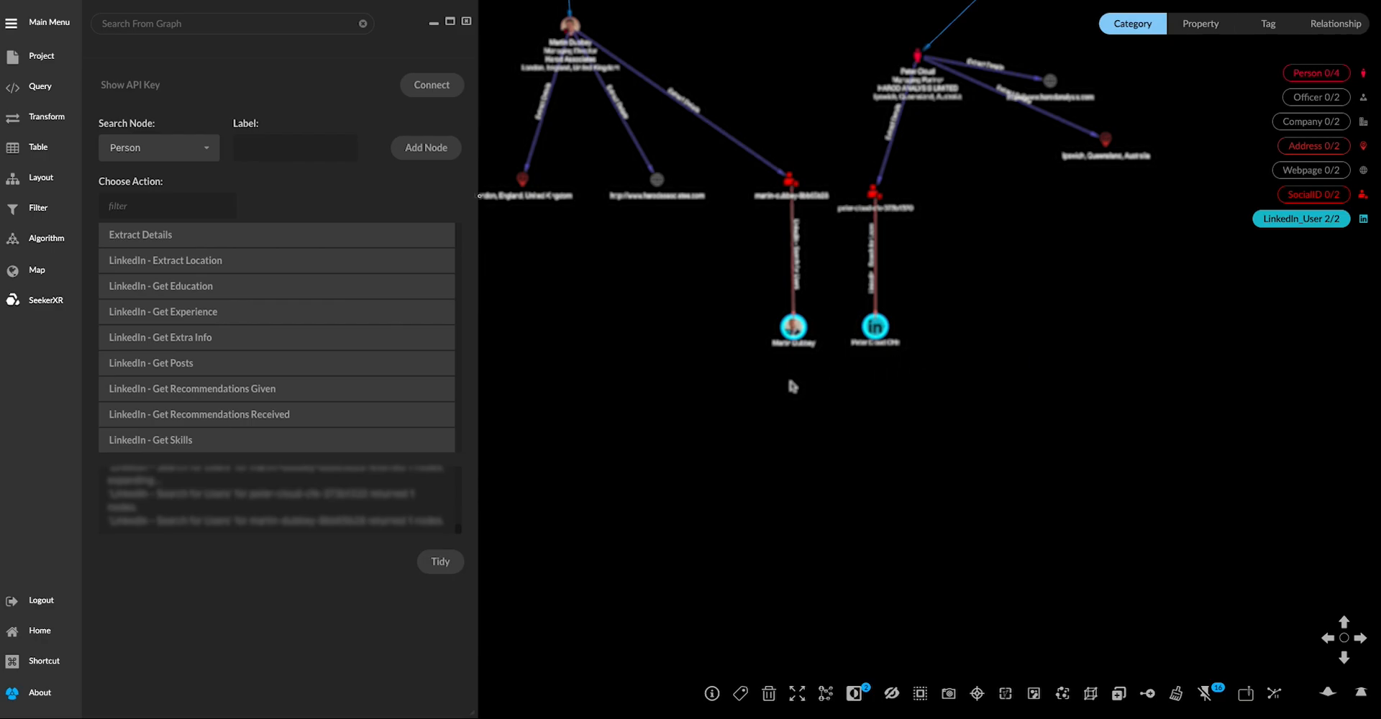
left_click(283, 324)
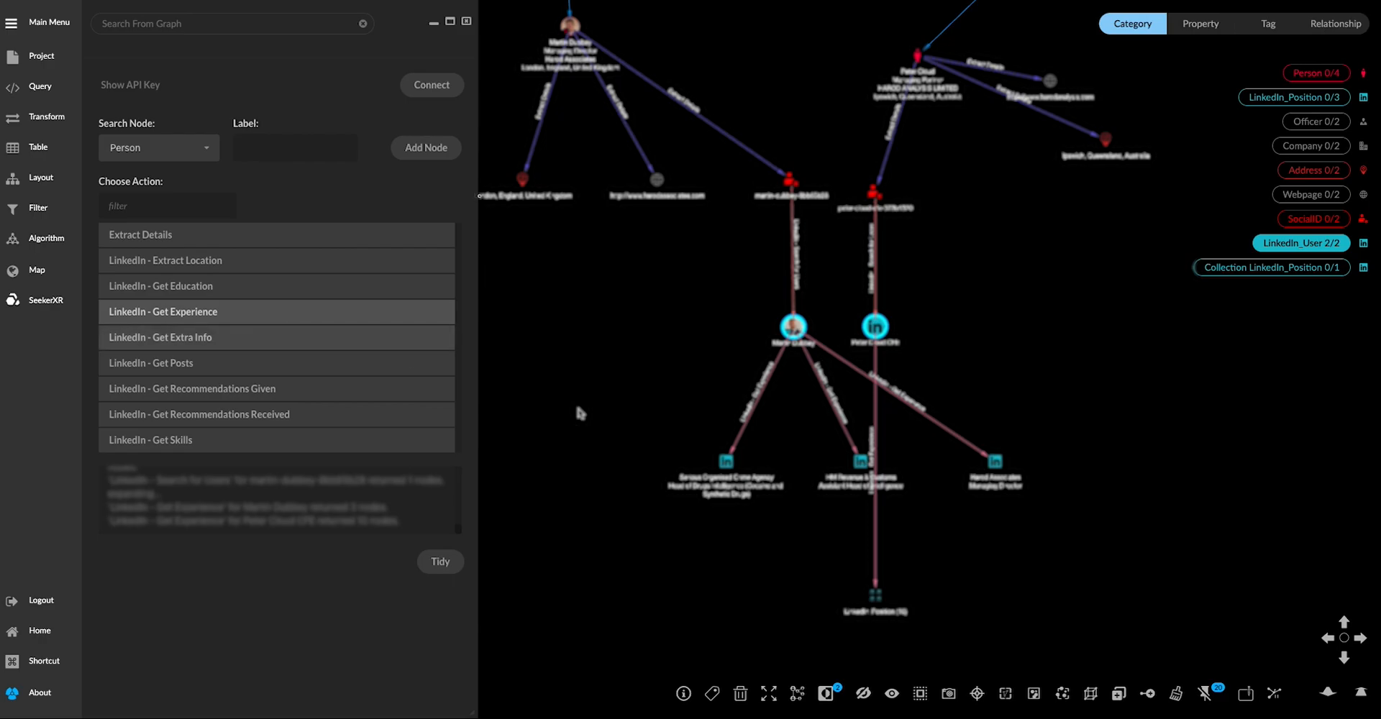
- Move the LinkedIn position collection aside and release its HAROD ANALYSIS LIMITED Managing Partner and HAROD ASSOCIATES LIMITED Director Cyber positions into the graph
left_click_drag(877, 600, 1115, 452)
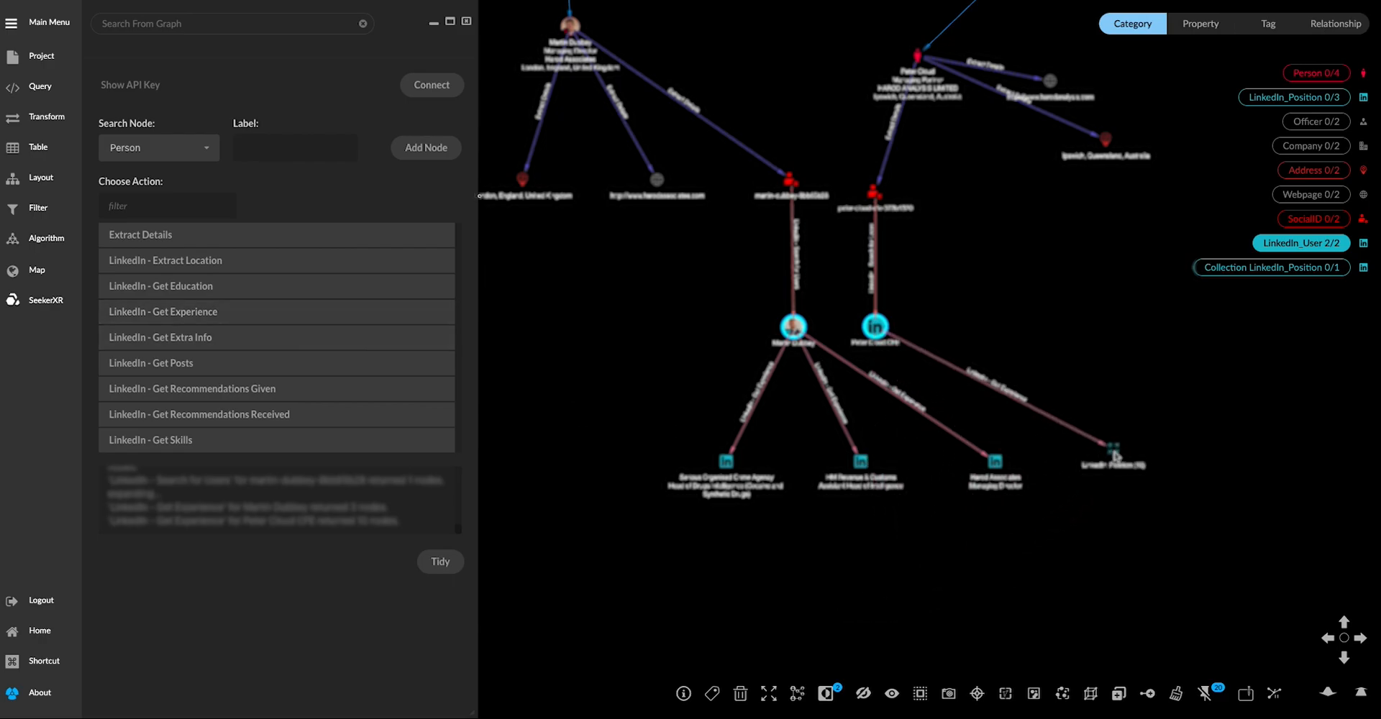
left_click(1115, 455)
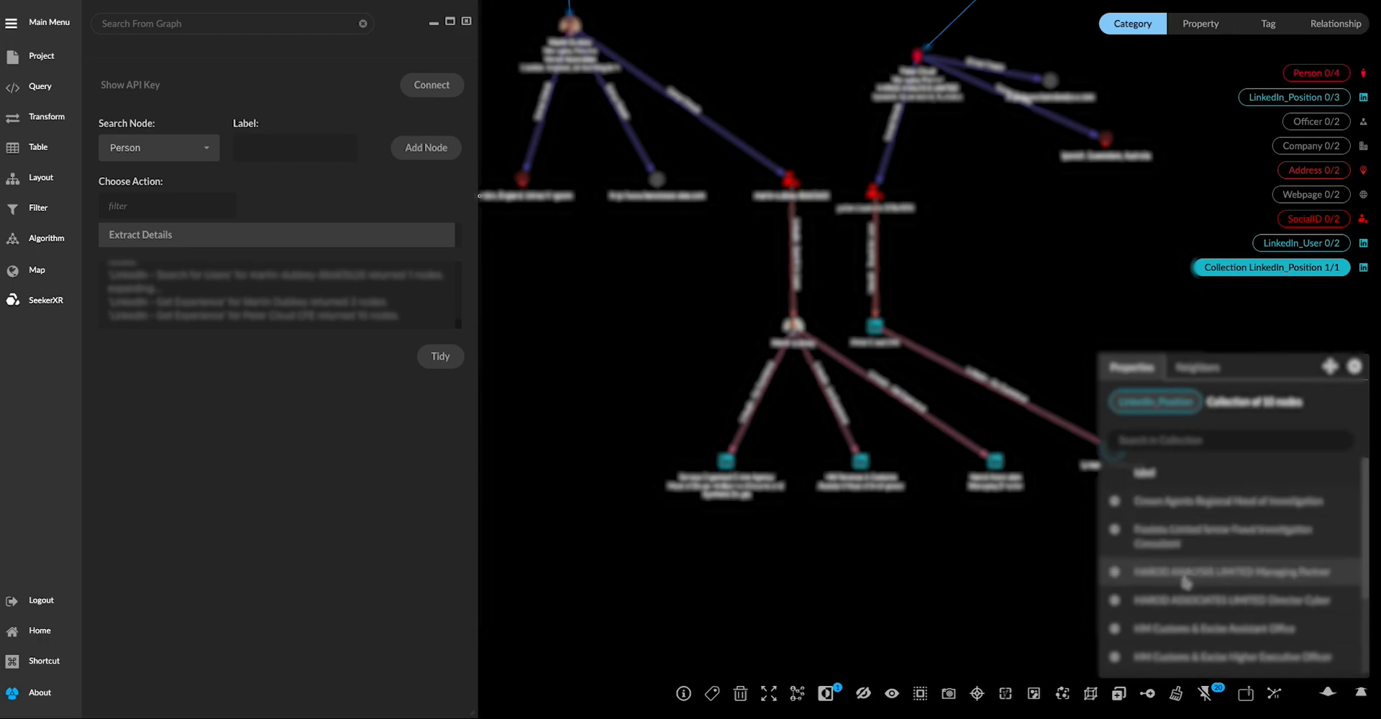
left_click(1114, 573)
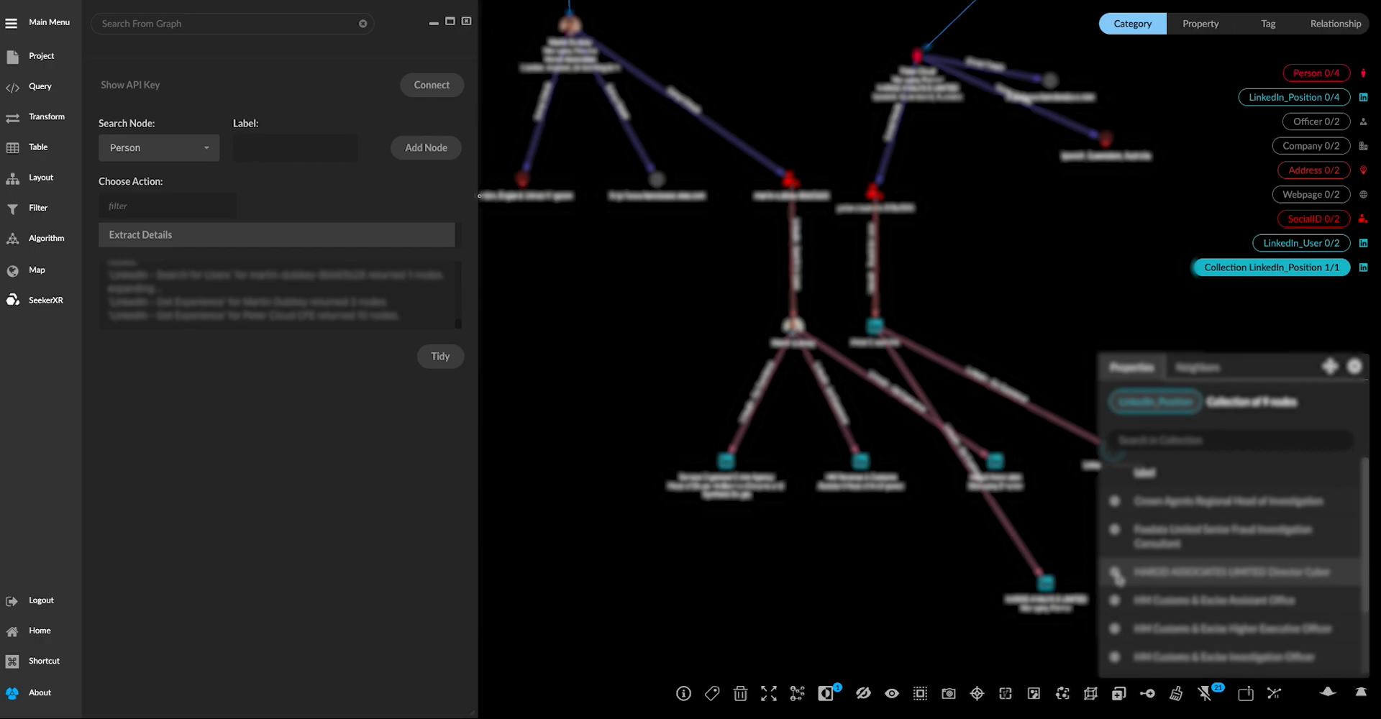
left_click(1117, 575)
scroll(1137, 571, "down", 2)
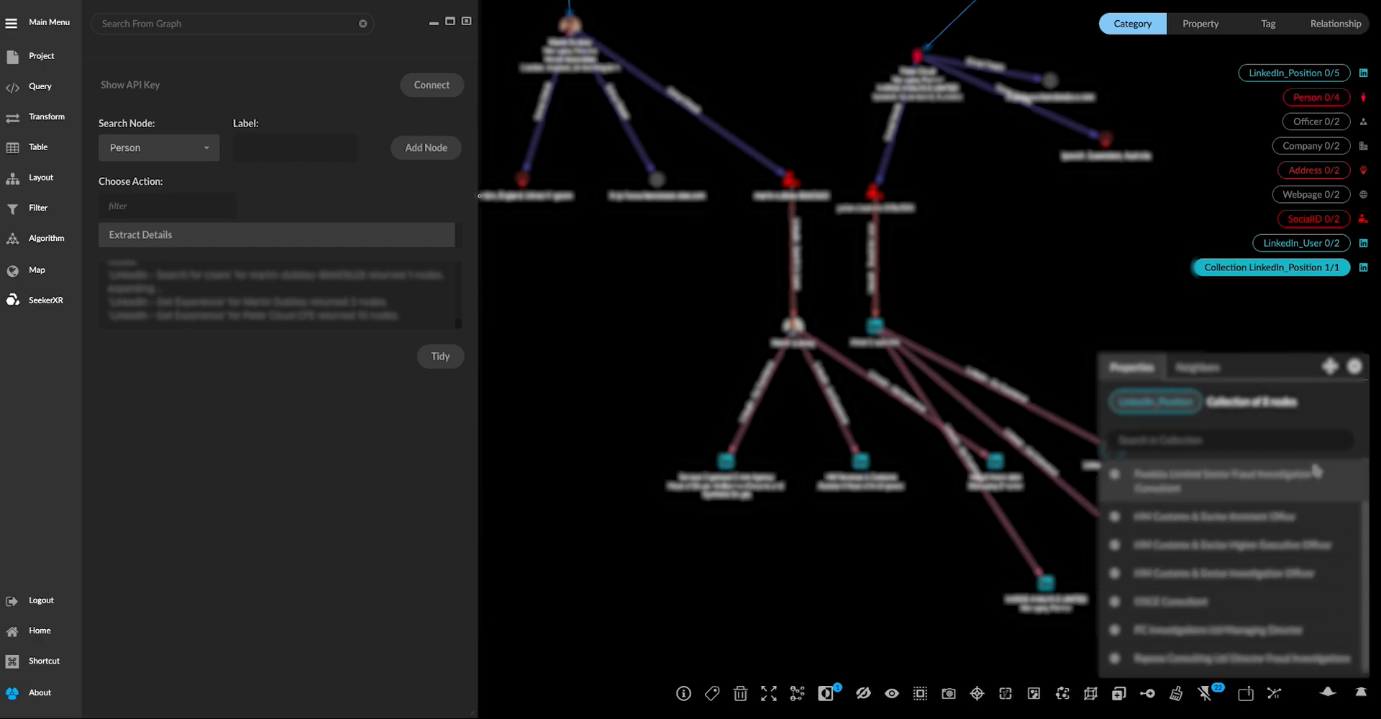
left_click(1354, 368)
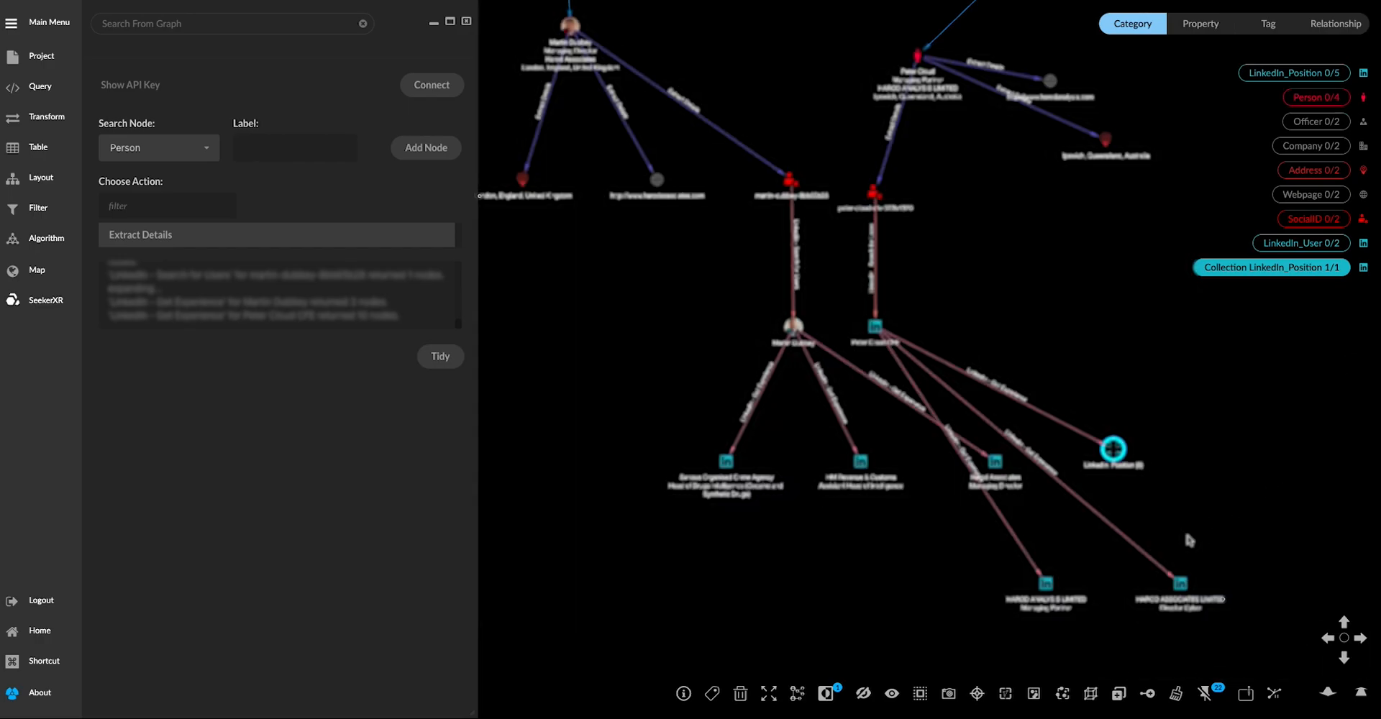
- Rearrange the LinkedIn position nodes so the two people's Harod Associates positions sit next to each other
left_click_drag(997, 465, 905, 601)
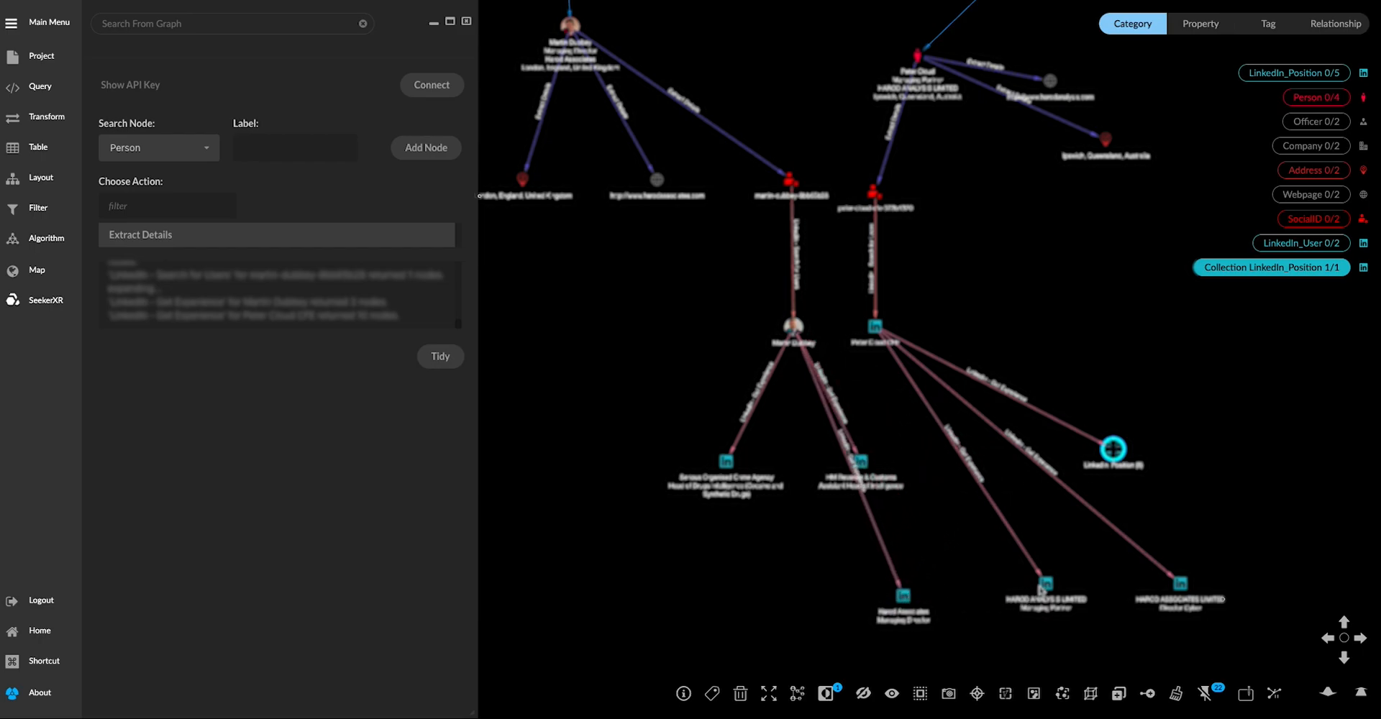
left_click_drag(1044, 586, 1072, 588)
left_click_drag(1185, 591, 945, 581)
left_click_drag(861, 467, 789, 491)
- Select the two Harod Associates position nodes and merge them into one LinkedIn_Position node without a matching property
left_click_drag(901, 599, 962, 615)
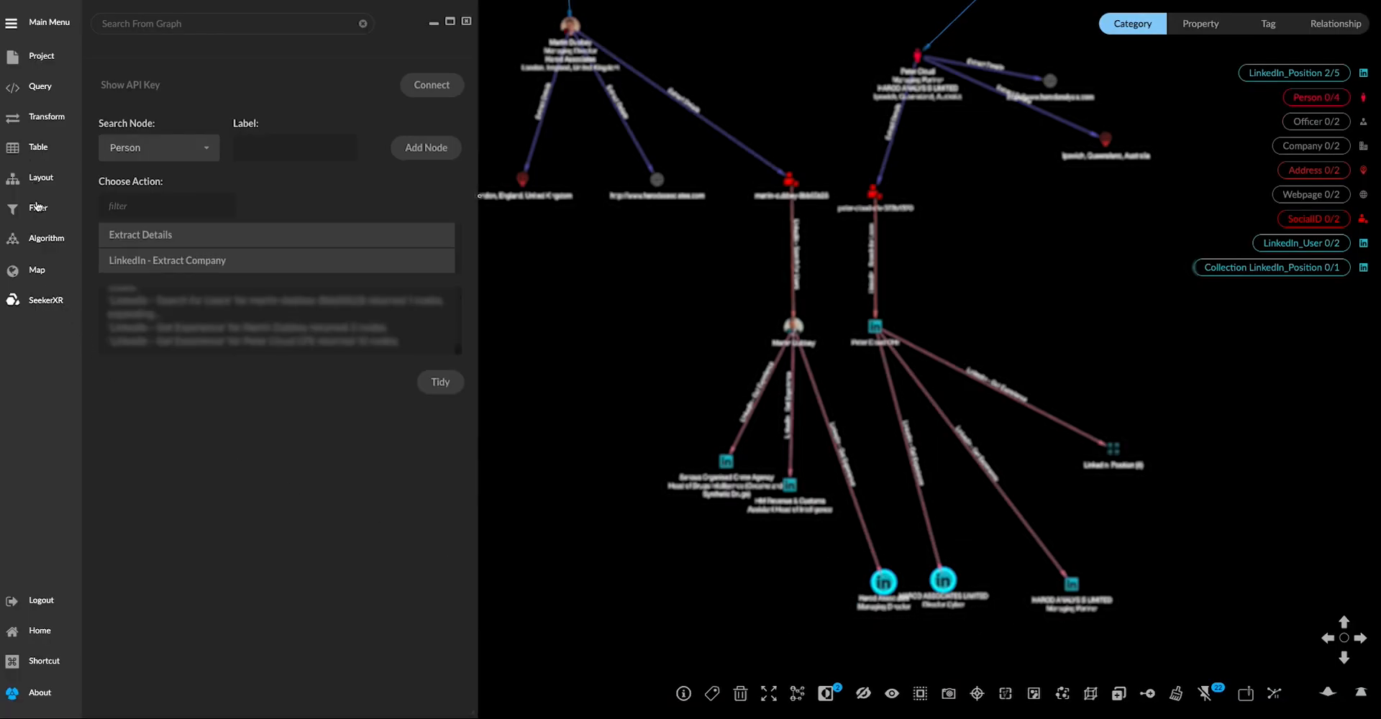
left_click(33, 122)
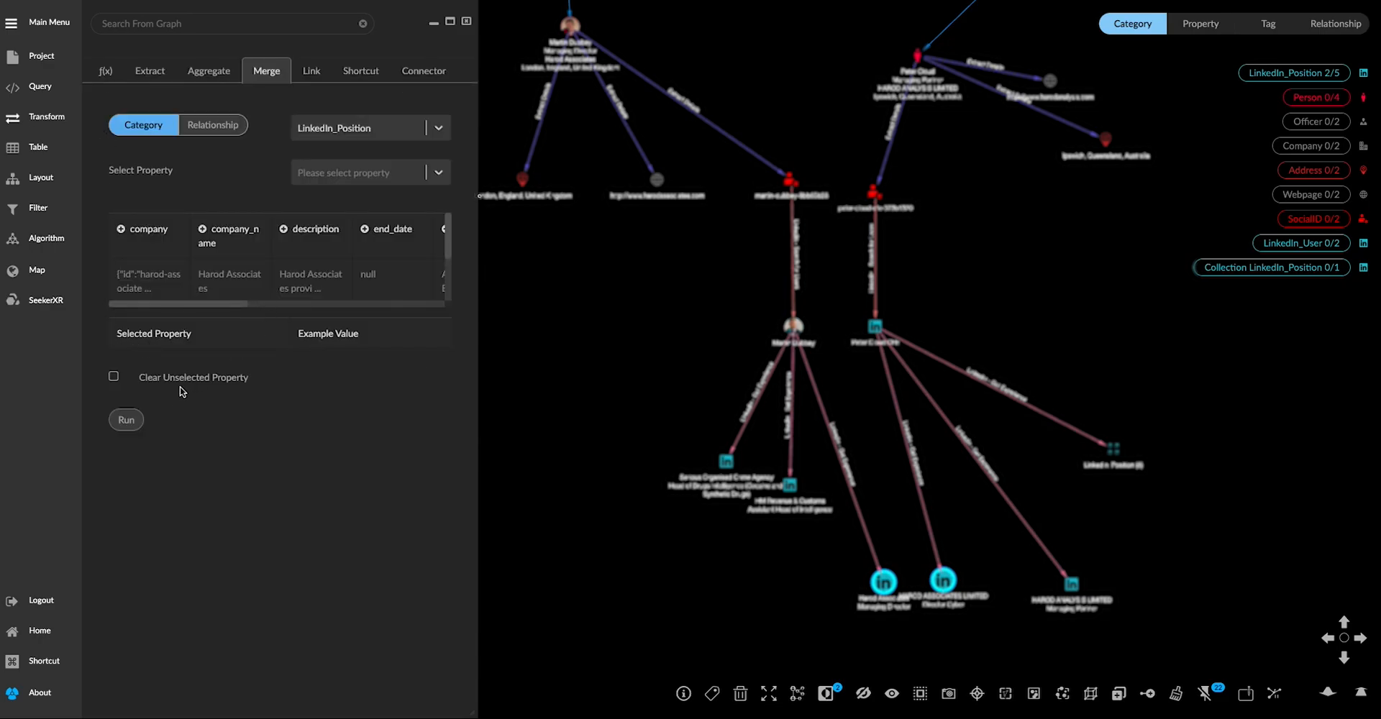
left_click(127, 424)
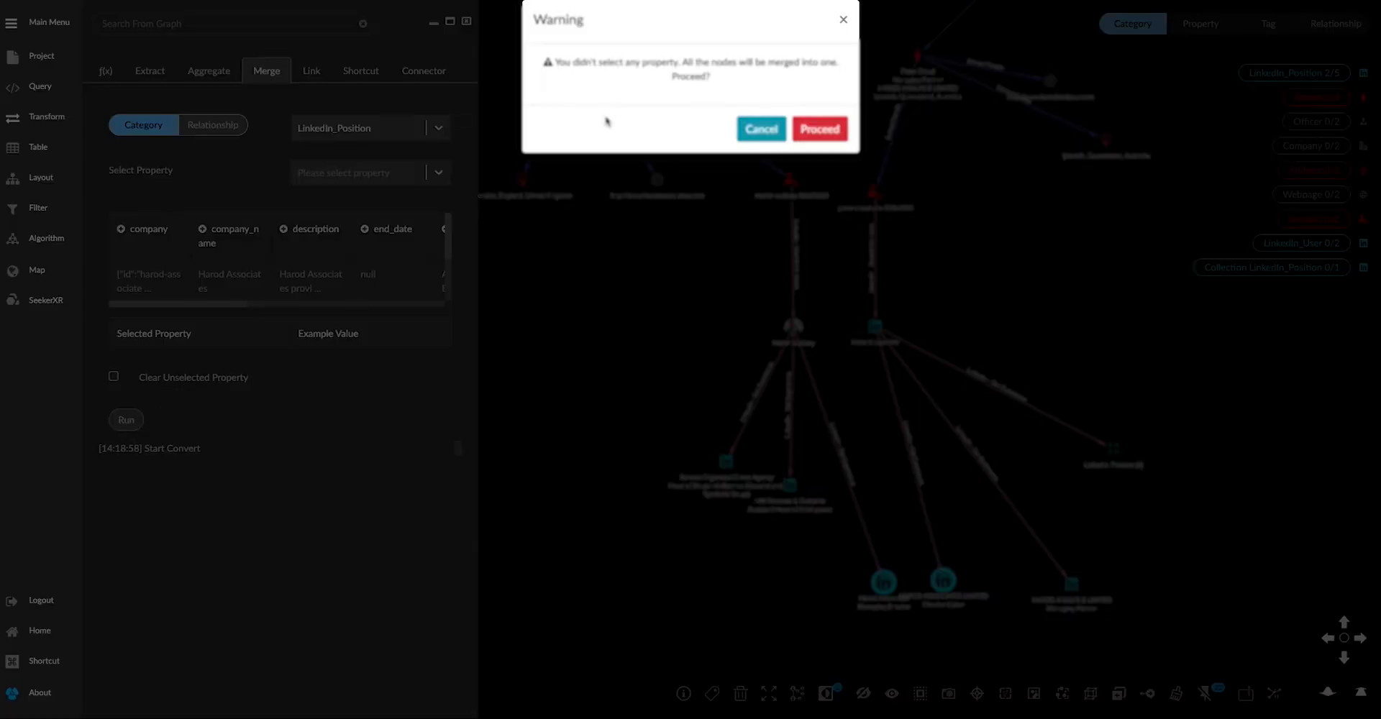
left_click(818, 128)
- Place the merged Harod Associates position between the two LinkedIn users and delete the other positions and the position collection
left_click_drag(942, 580, 850, 389)
left_click_drag(683, 449, 1183, 628)
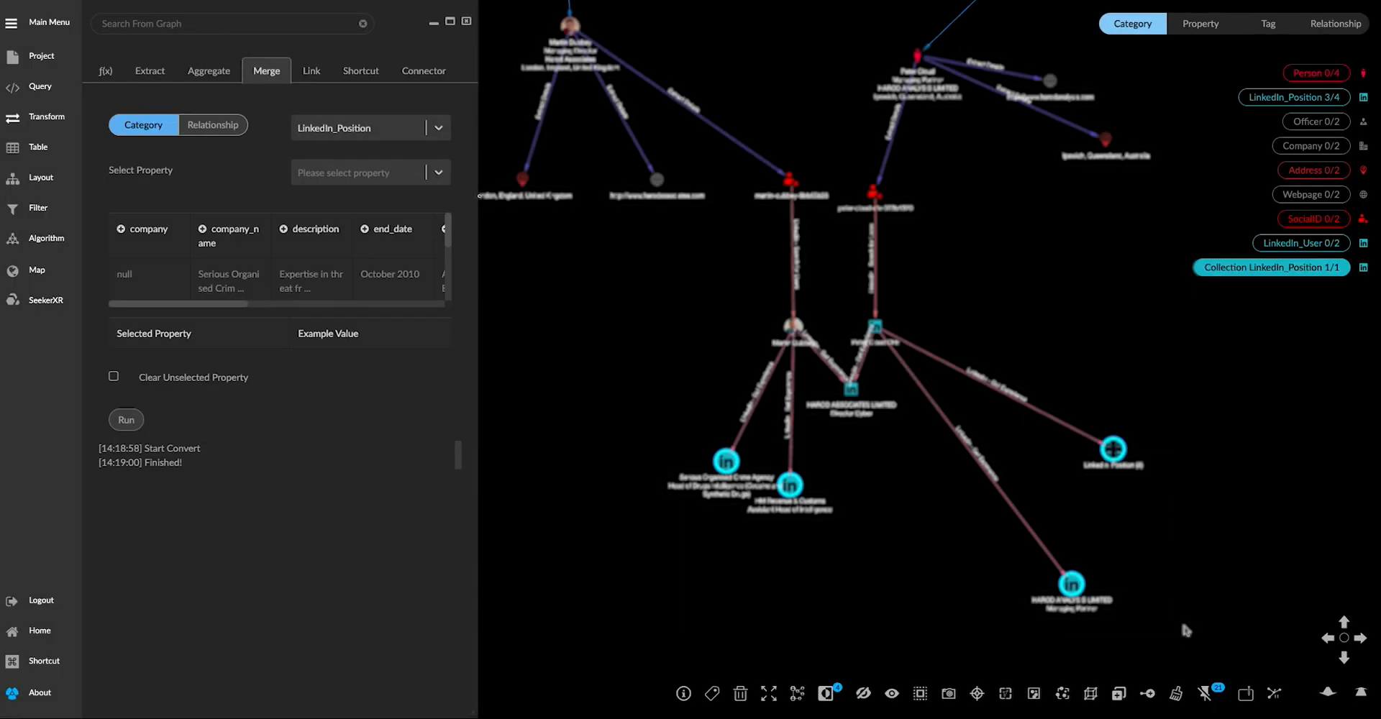
key("Delete")
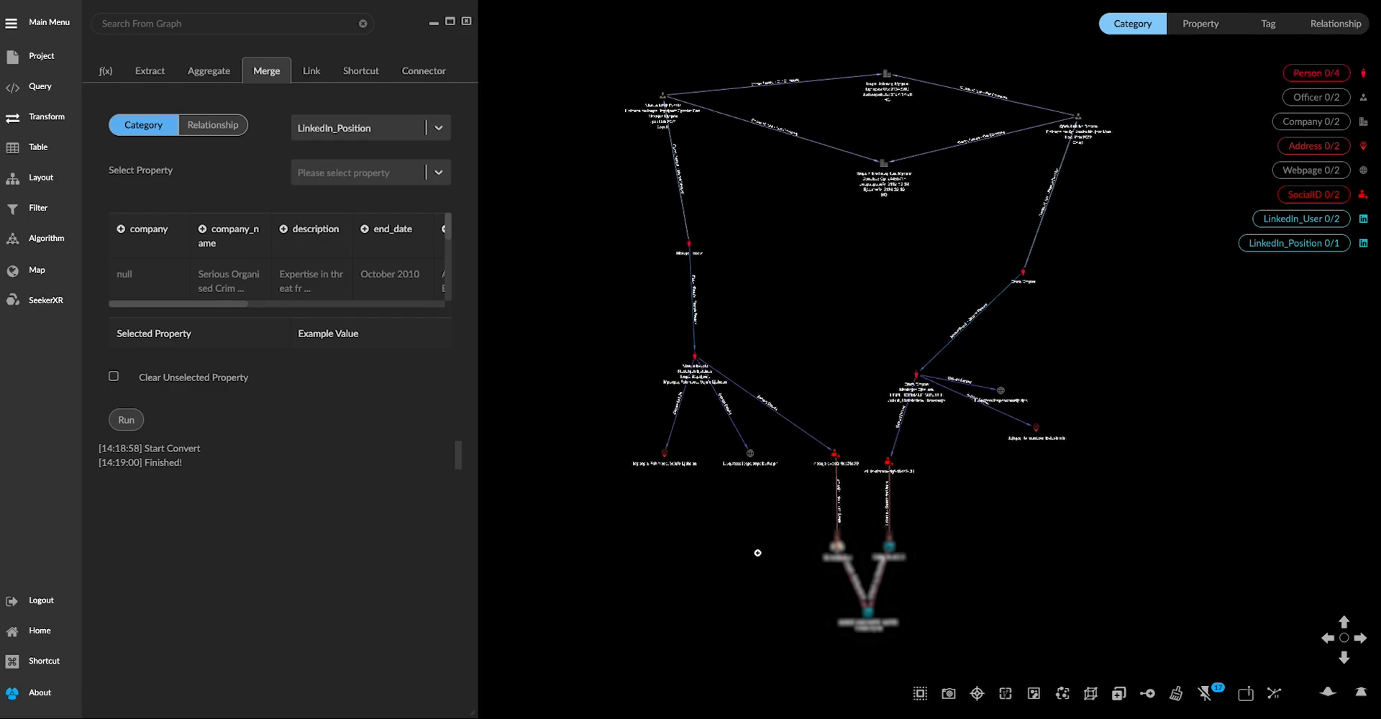
- Close the Merge tool, raise the shared position node toward the graph's centre and spread the two original Person nodes outward
left_click(468, 21)
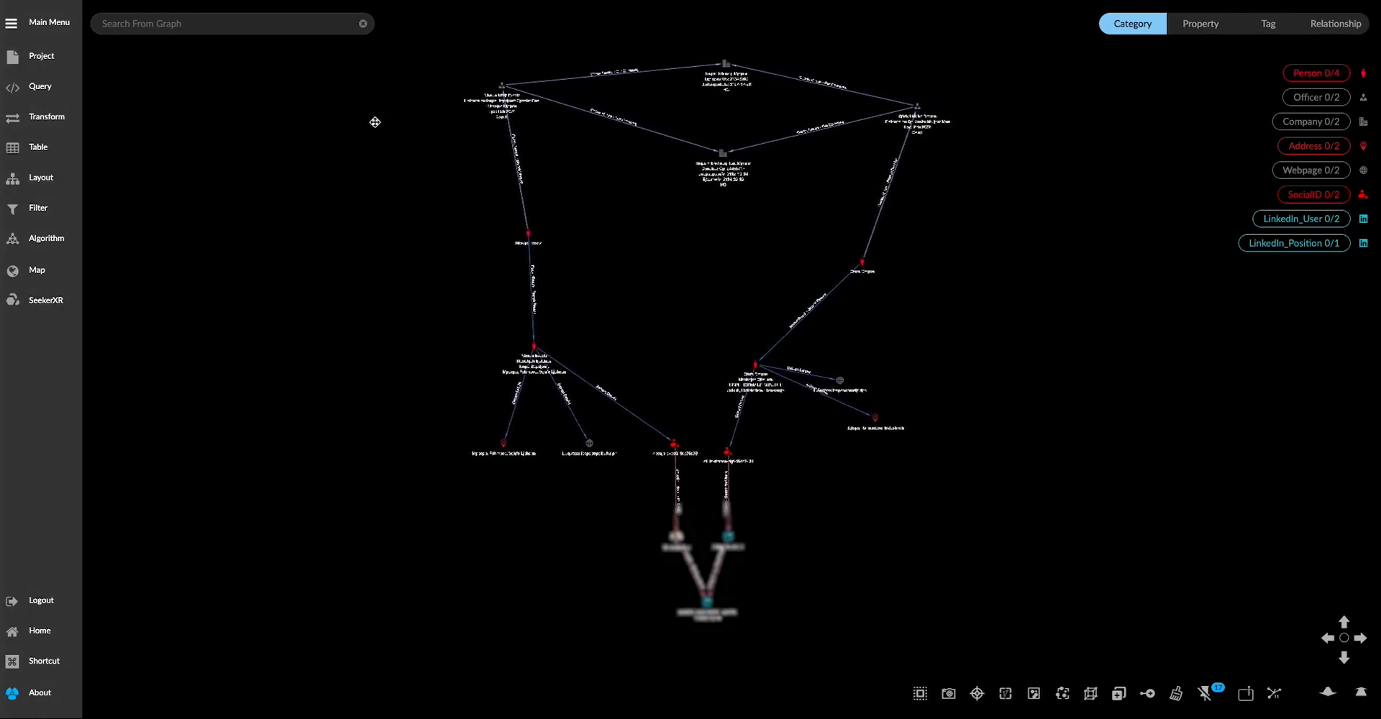
left_click_drag(707, 600, 693, 300)
left_click_drag(528, 236, 447, 255)
left_click_drag(862, 264, 967, 236)
left_click_drag(597, 303, 594, 382)
left_click_drag(692, 300, 697, 403)
- Spread the second person's profile and both people's address and webpage nodes outward, and lower the first person's SocialID and LinkedIn nodes into a loop
left_click_drag(754, 364, 946, 333)
left_click_drag(874, 417, 1025, 336)
left_click_drag(839, 380, 990, 389)
left_click_drag(503, 443, 440, 389)
left_click_drag(588, 442, 500, 443)
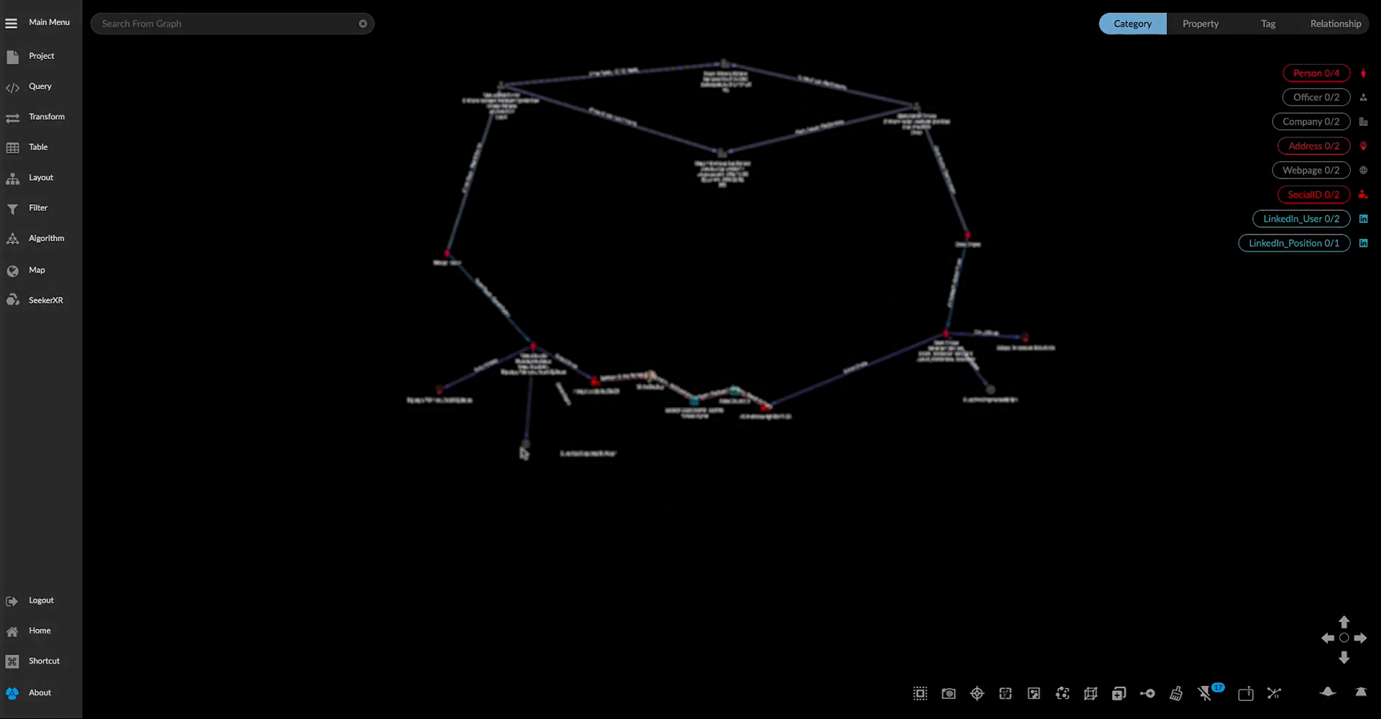
left_click_drag(594, 381, 600, 419)
left_click_drag(650, 366, 658, 418)
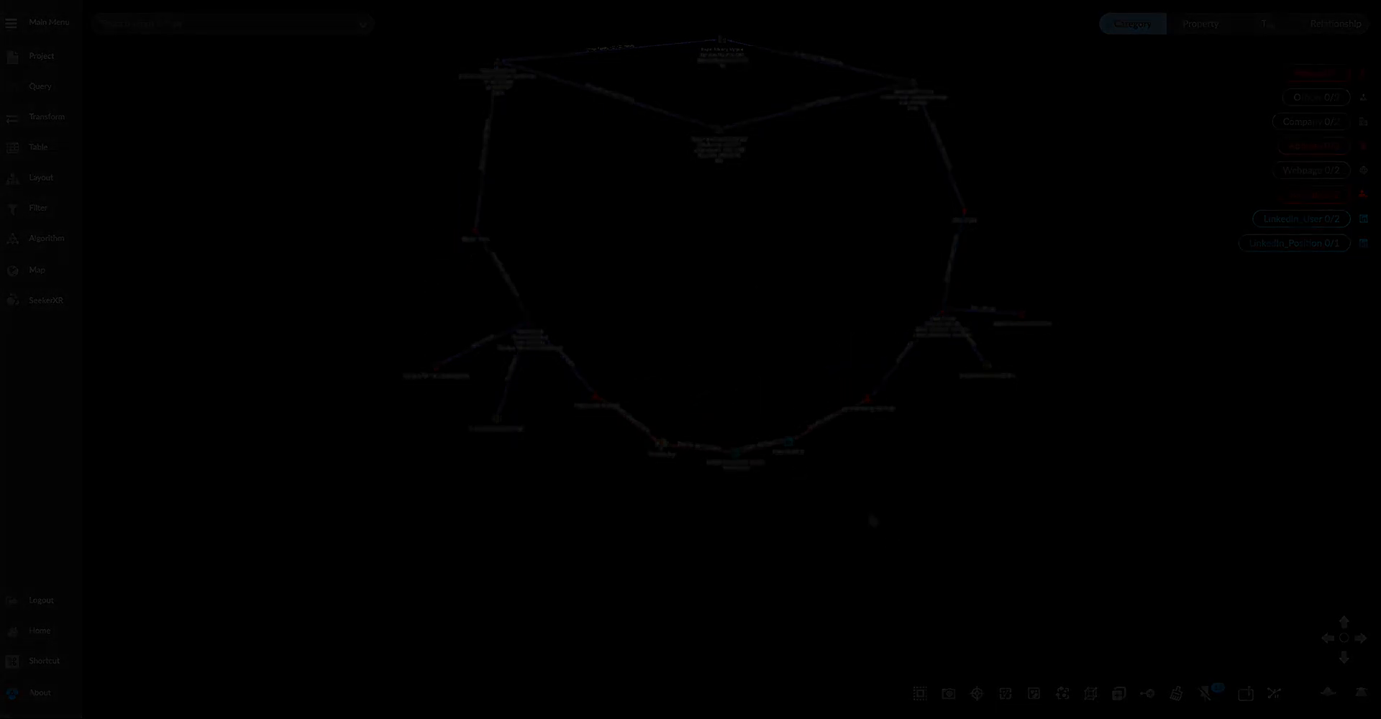